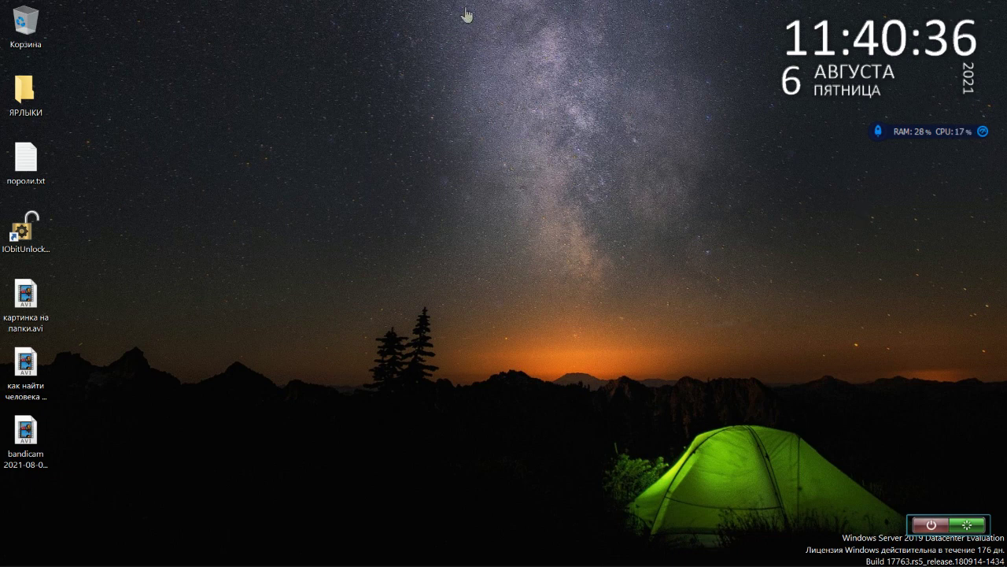
Step: Open This PC to view its folders and drives, reposition the window on the desktop, and close it
{"action": "mouse_move", "coordinate": [466, 9]}
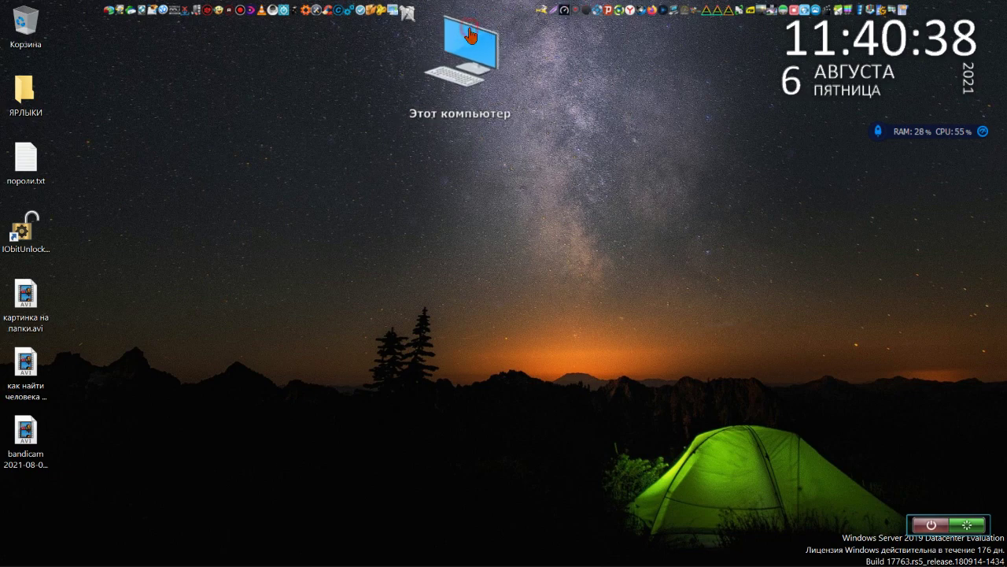
{"action": "left_click", "coordinate": [469, 33]}
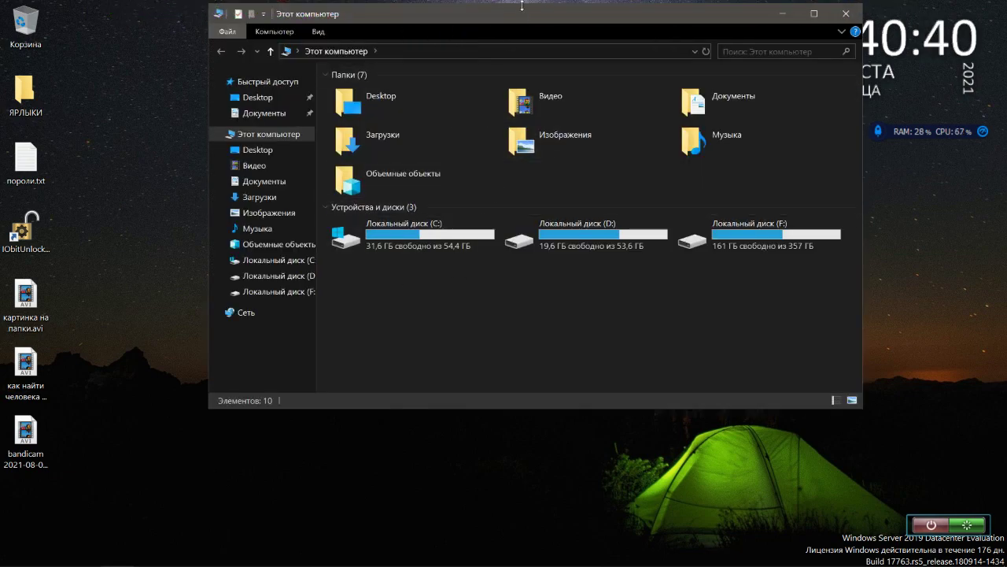
{"action": "left_click_drag", "start_coordinate": [522, 6], "coordinate": [512, 90]}
{"action": "left_click_drag", "start_coordinate": [446, 79], "coordinate": [411, 73]}
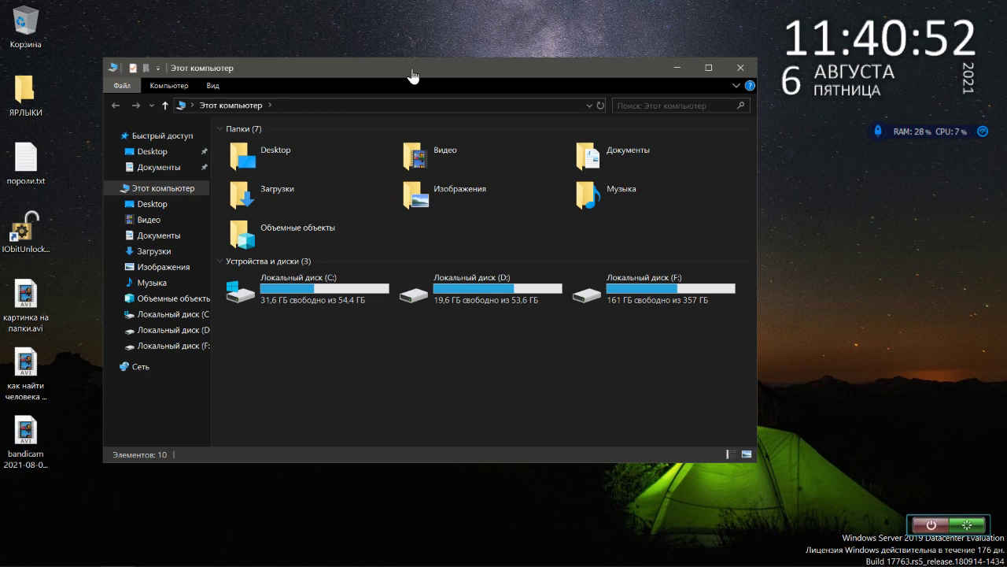
{"action": "mouse_move", "coordinate": [411, 74]}
{"action": "left_mouse_down"}
{"action": "mouse_move", "coordinate": [472, 97]}
{"action": "mouse_move", "coordinate": [396, 68]}
{"action": "mouse_move", "coordinate": [438, 73]}
{"action": "mouse_move", "coordinate": [459, 95]}
{"action": "mouse_move", "coordinate": [522, 94]}
{"action": "mouse_move", "coordinate": [398, 63]}
{"action": "mouse_move", "coordinate": [402, 70]}
{"action": "left_mouse_up"}
{"action": "left_click", "coordinate": [728, 63]}
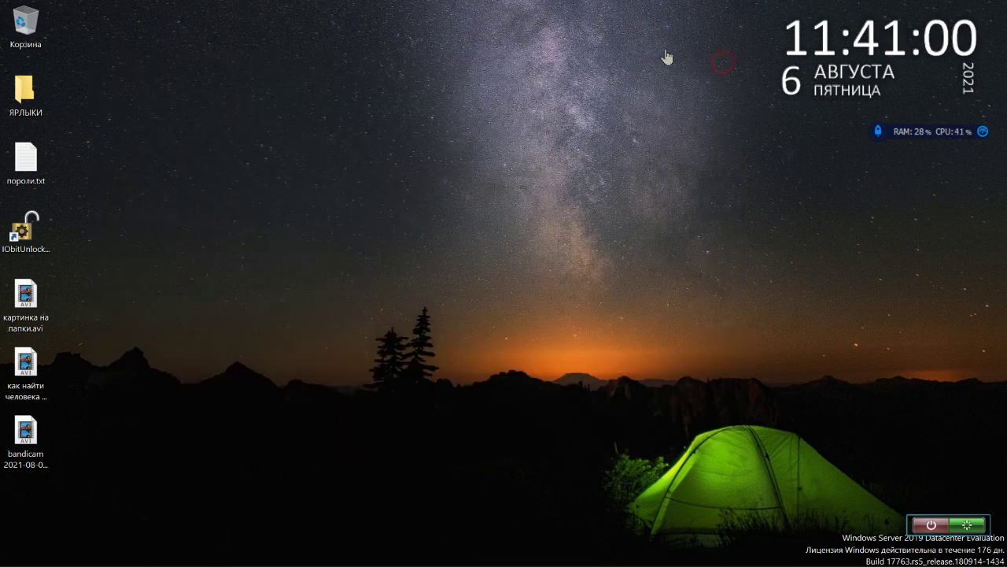
Step: Open the list of all Control Panel items and reposition its window on the desktop
{"action": "mouse_move", "coordinate": [474, 8]}
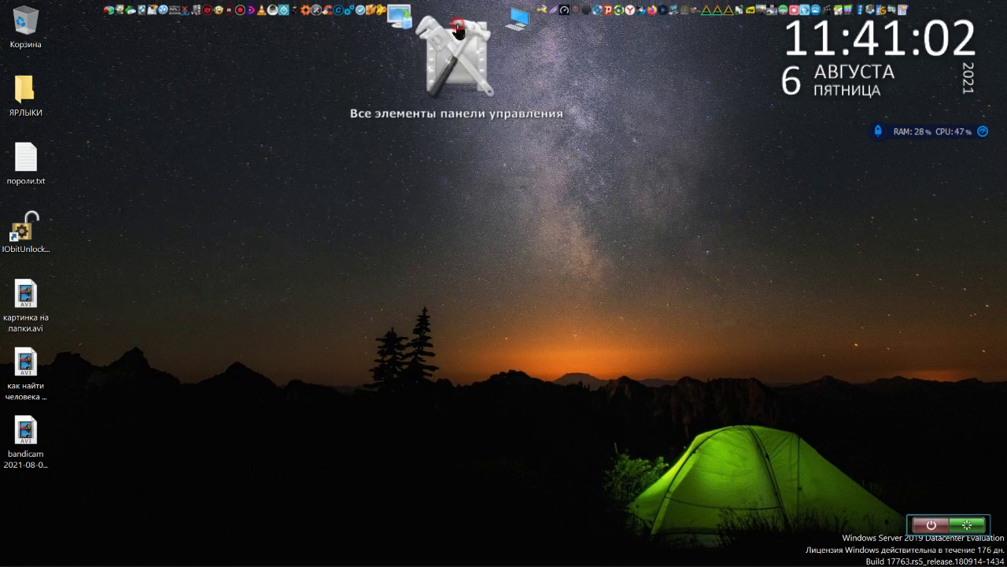
{"action": "left_click", "coordinate": [444, 28]}
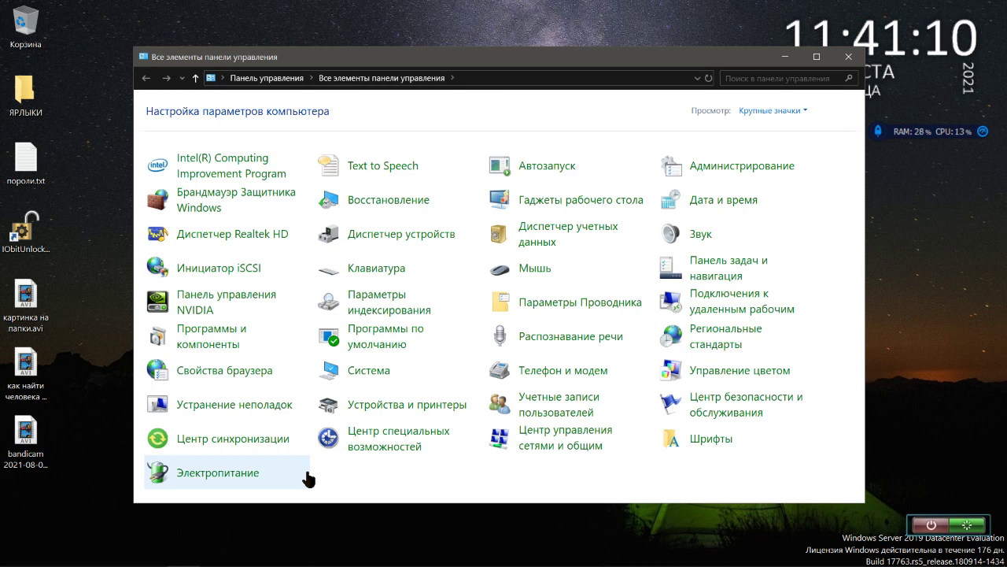
{"action": "mouse_move", "coordinate": [203, 31]}
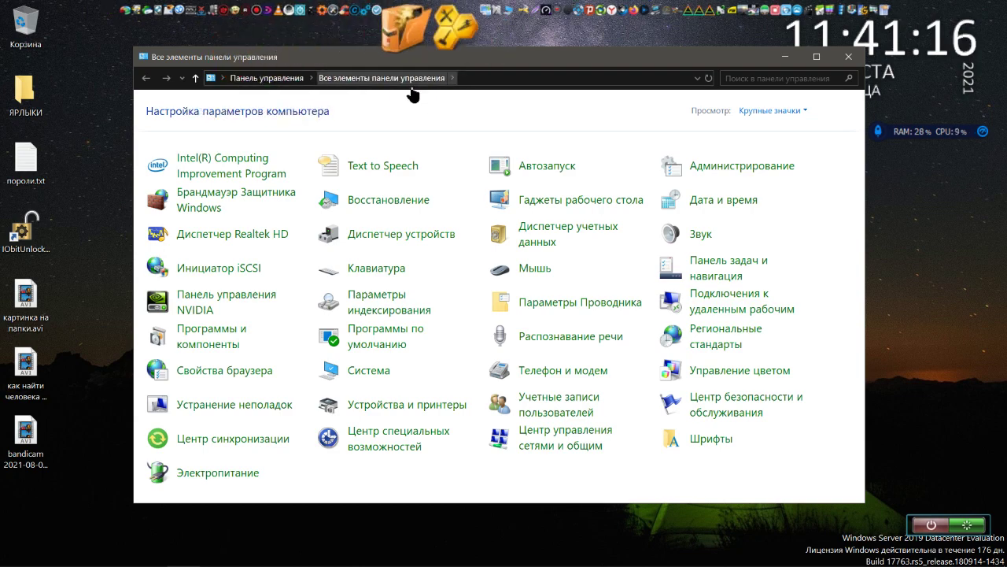
{"action": "mouse_move", "coordinate": [319, 8]}
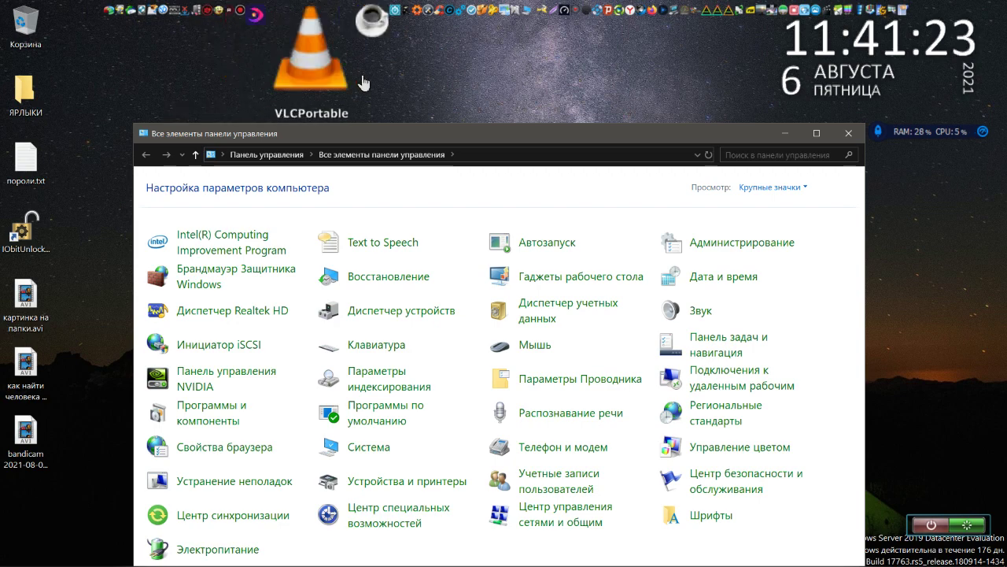
{"action": "left_click_drag", "start_coordinate": [449, 142], "coordinate": [441, 76]}
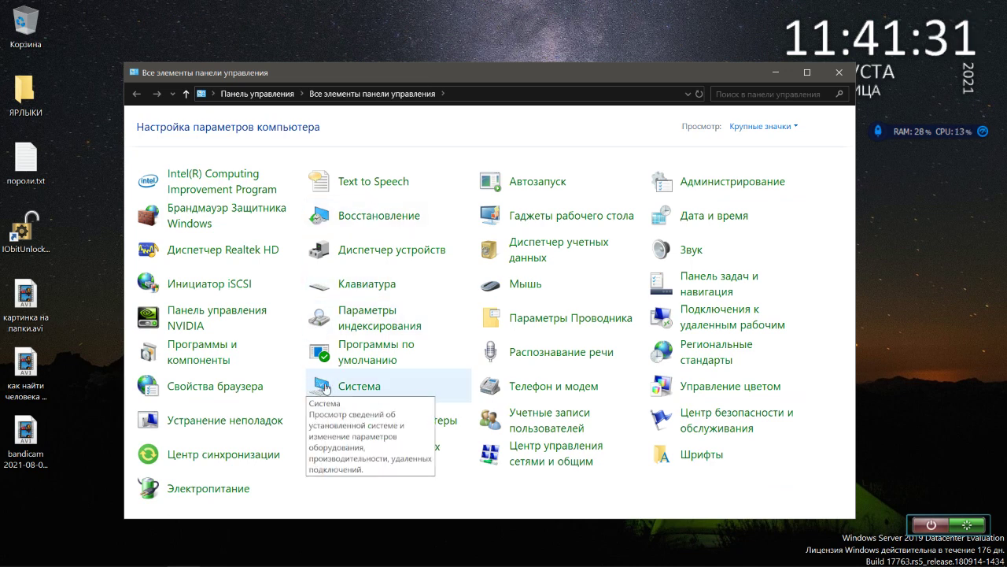
Step: Open the performance options from the advanced settings of the Control Panel's System page
{"action": "left_click", "coordinate": [341, 387]}
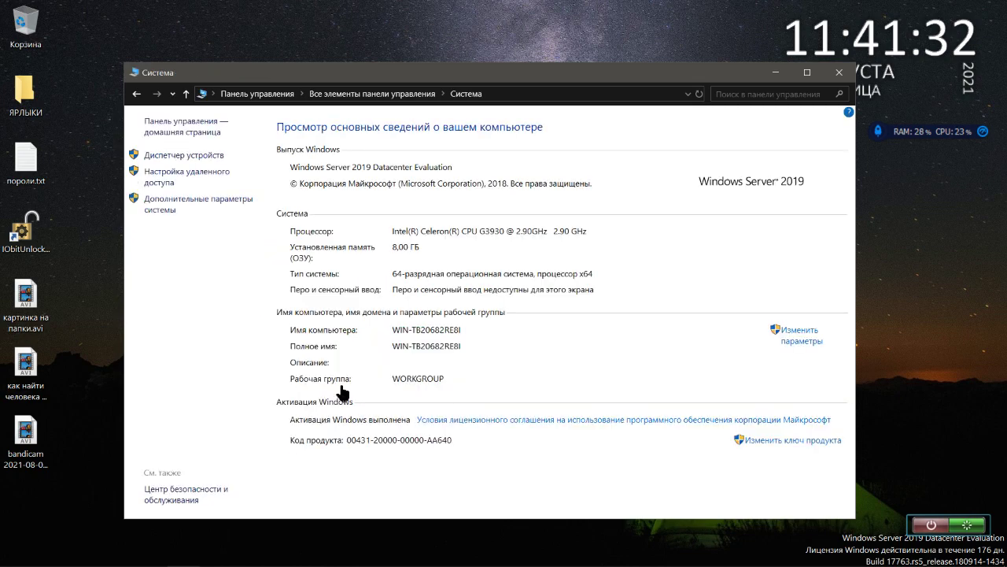
{"action": "left_click", "coordinate": [194, 204]}
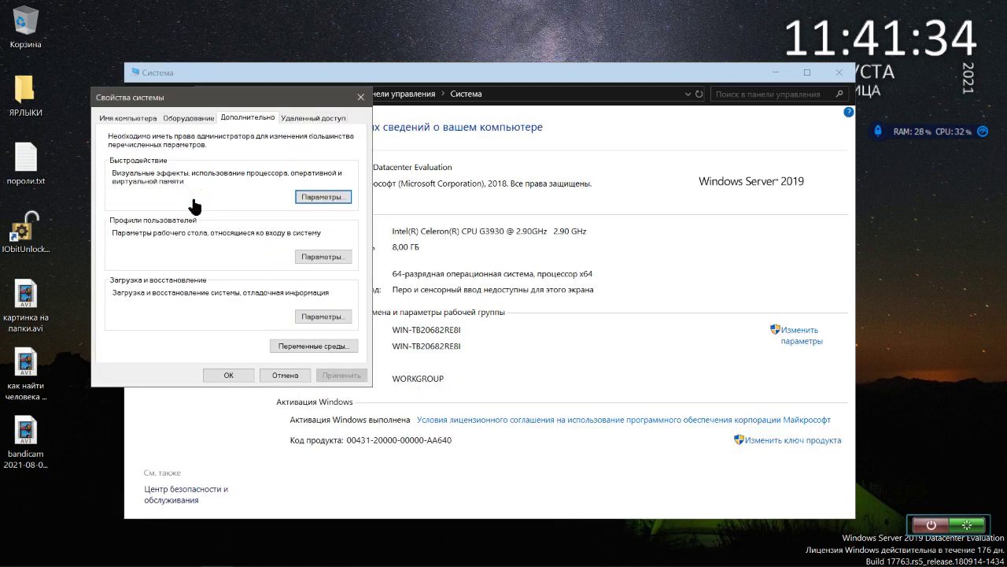
{"action": "left_click", "coordinate": [300, 195]}
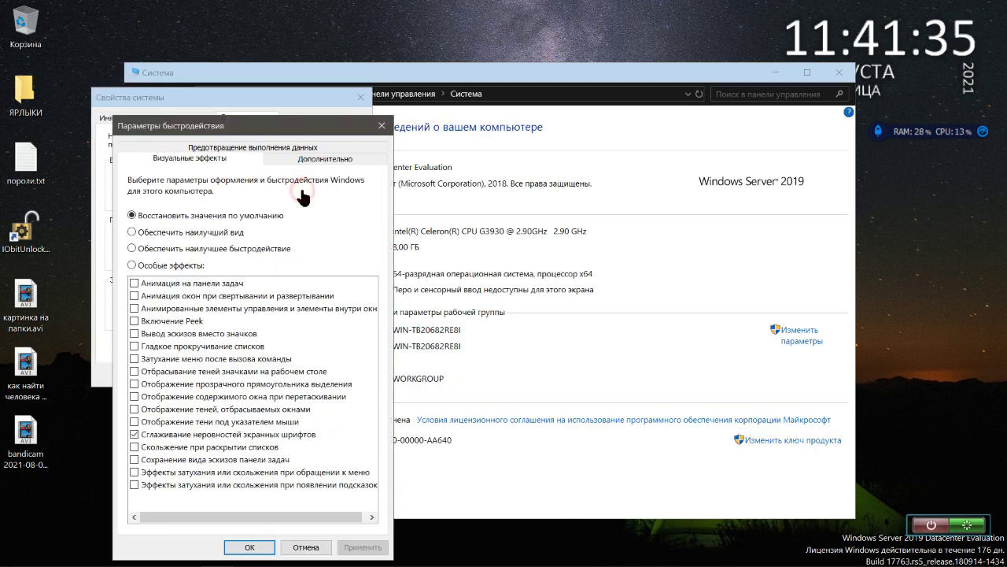
Step: Set visual effects to custom (Особые эффекты), enable every effect in the list, and apply the settings, closing System Properties
{"action": "left_click", "coordinate": [131, 265]}
{"action": "left_click", "coordinate": [133, 283]}
{"action": "left_click", "coordinate": [134, 308]}
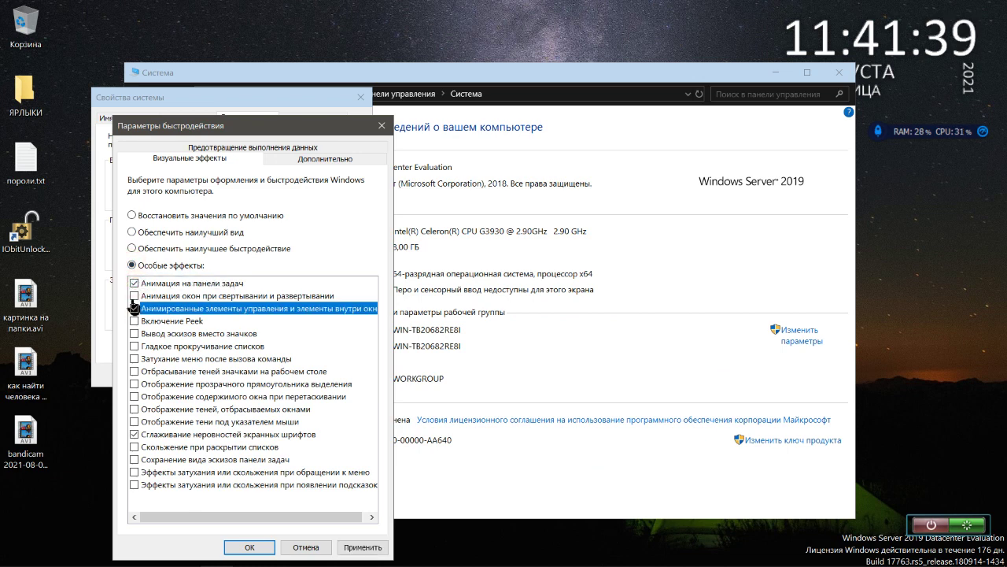
{"action": "left_click", "coordinate": [134, 295]}
{"action": "left_click", "coordinate": [133, 320]}
{"action": "left_click", "coordinate": [134, 333]}
{"action": "left_click", "coordinate": [135, 346]}
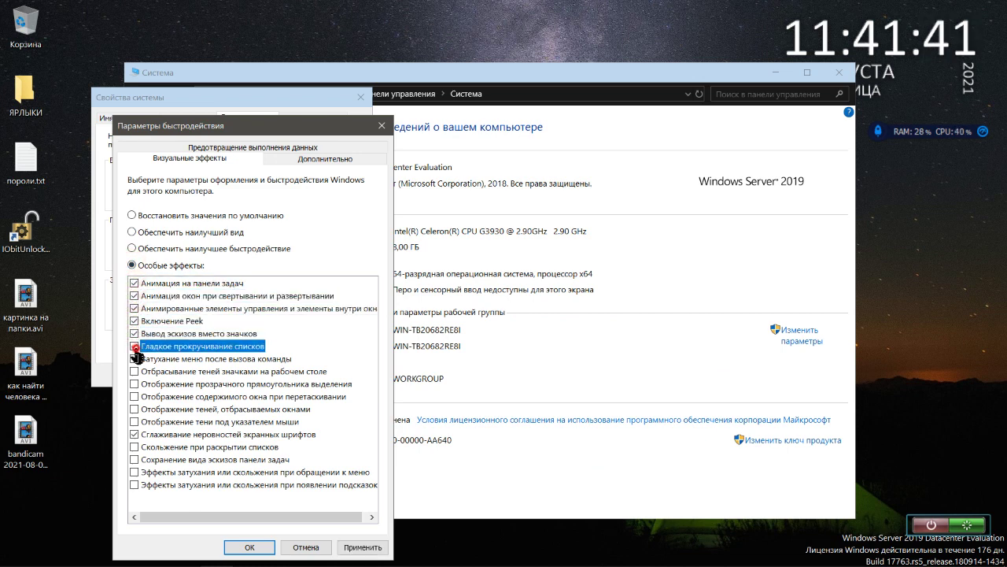
{"action": "left_click", "coordinate": [134, 358]}
{"action": "left_click", "coordinate": [134, 371]}
{"action": "left_click", "coordinate": [135, 383]}
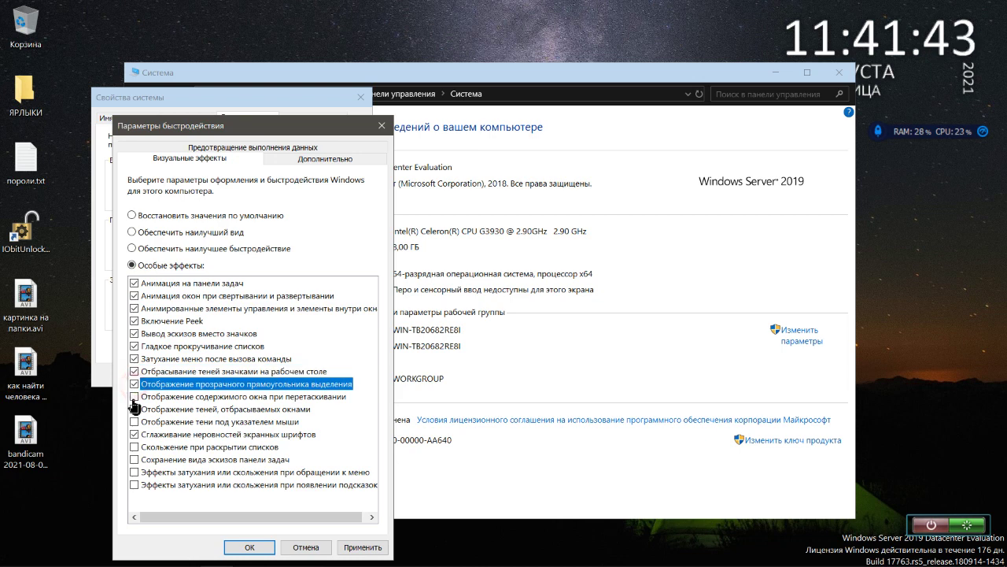
{"action": "left_click", "coordinate": [135, 396]}
{"action": "left_click", "coordinate": [135, 408]}
{"action": "left_click", "coordinate": [135, 421]}
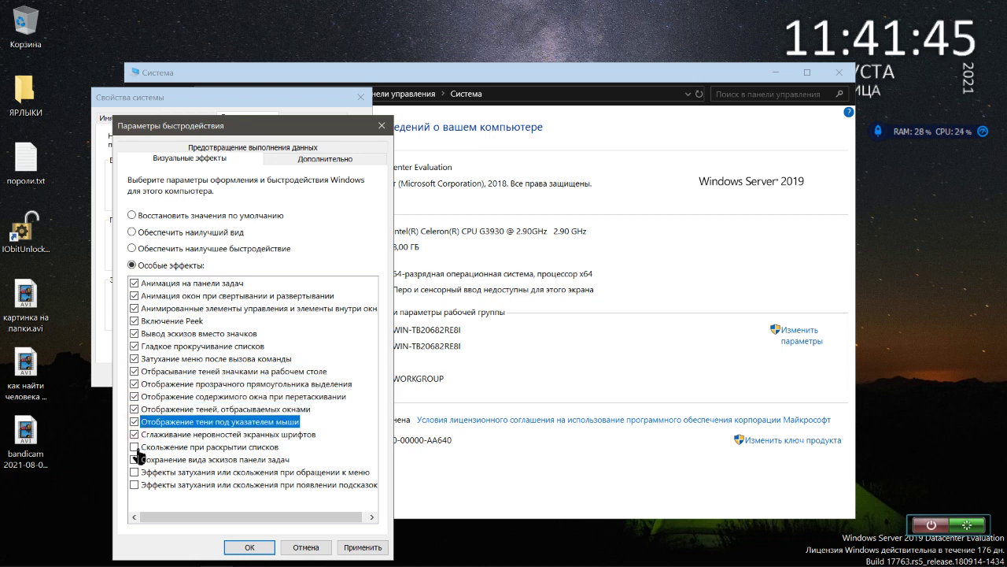
{"action": "left_click", "coordinate": [135, 446]}
{"action": "left_click", "coordinate": [135, 459]}
{"action": "left_click", "coordinate": [134, 471]}
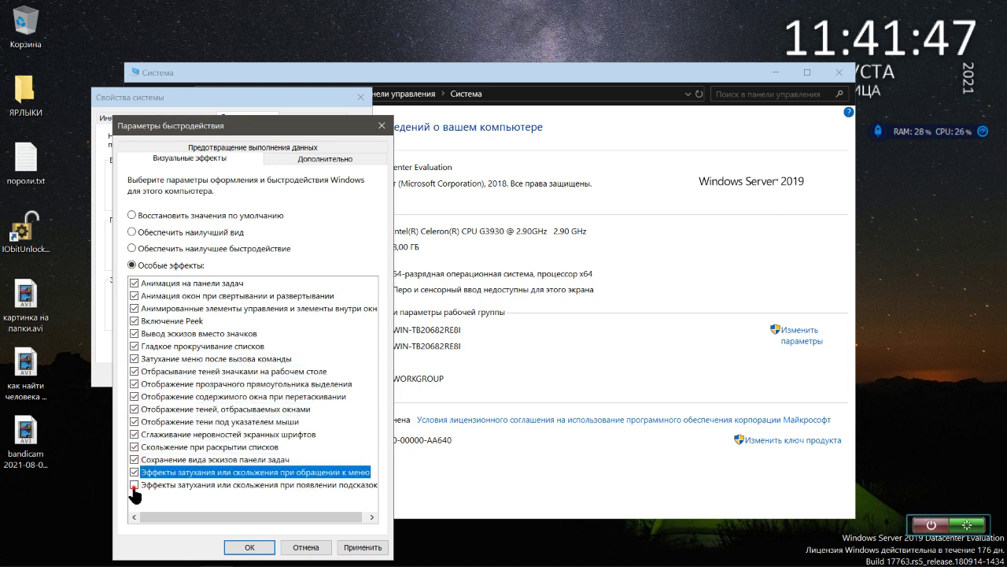
{"action": "left_click", "coordinate": [135, 484]}
{"action": "left_click", "coordinate": [354, 549]}
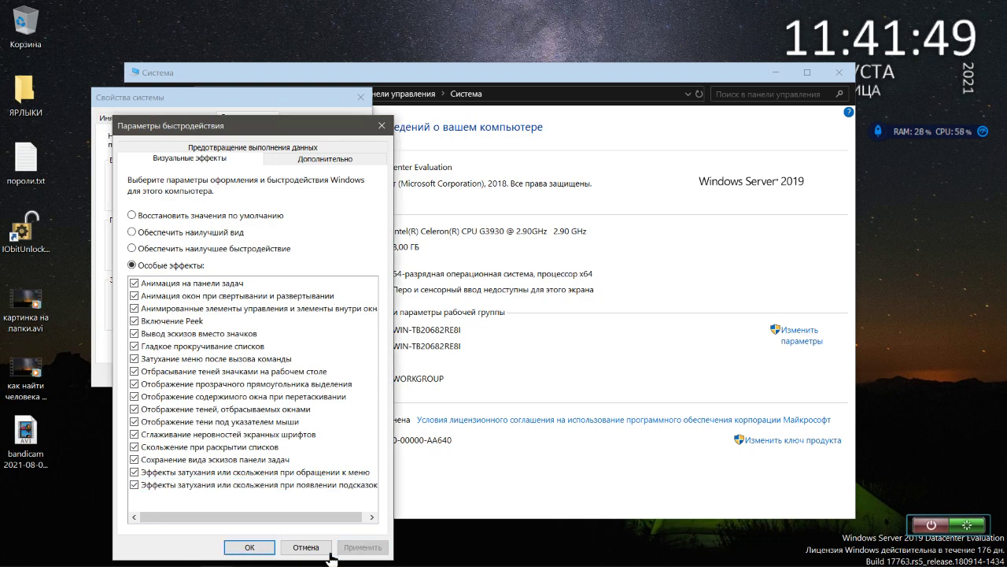
{"action": "left_click", "coordinate": [262, 548]}
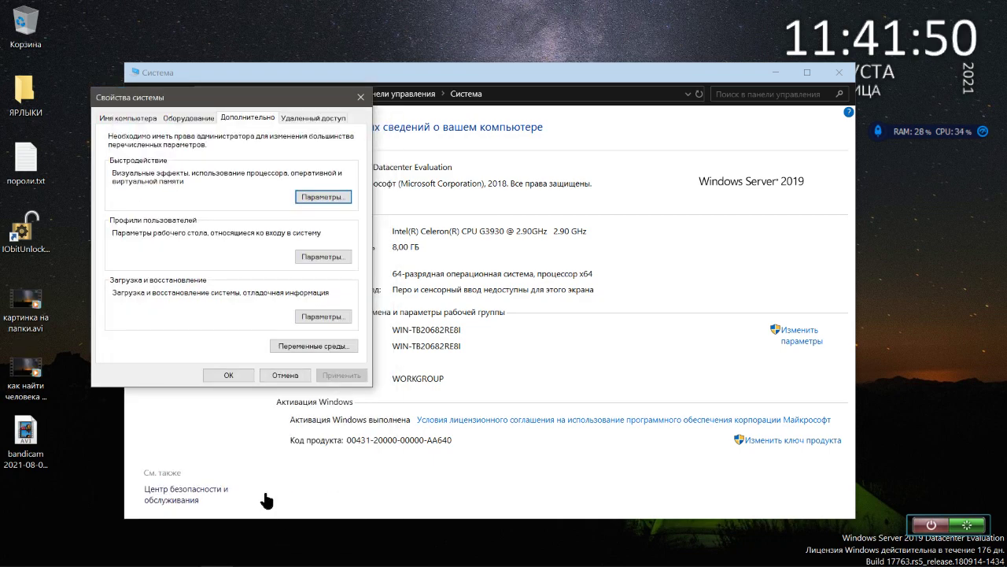
{"action": "left_click", "coordinate": [235, 377]}
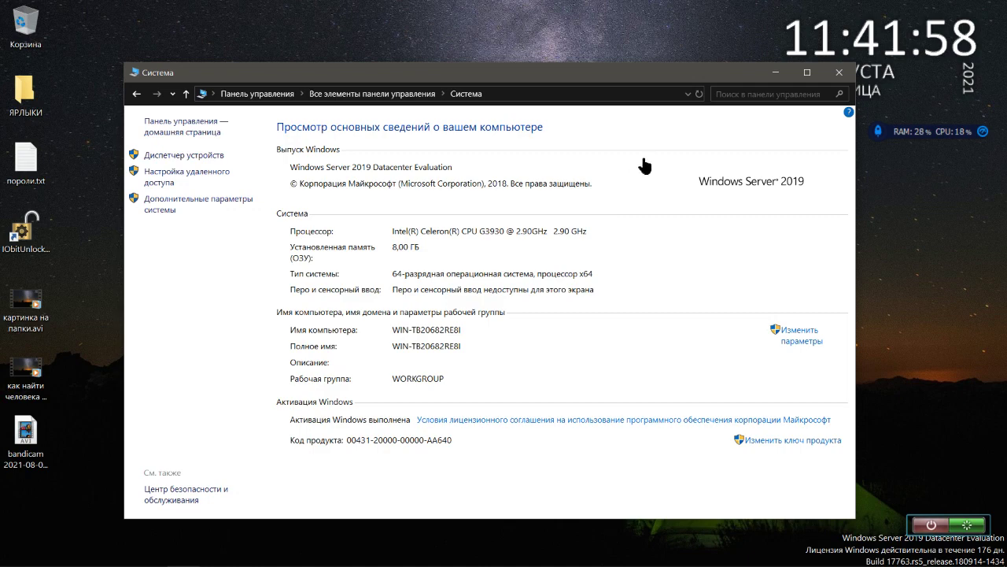
Step: View the remote access settings of the computer and close the System window
{"action": "left_click", "coordinate": [193, 174]}
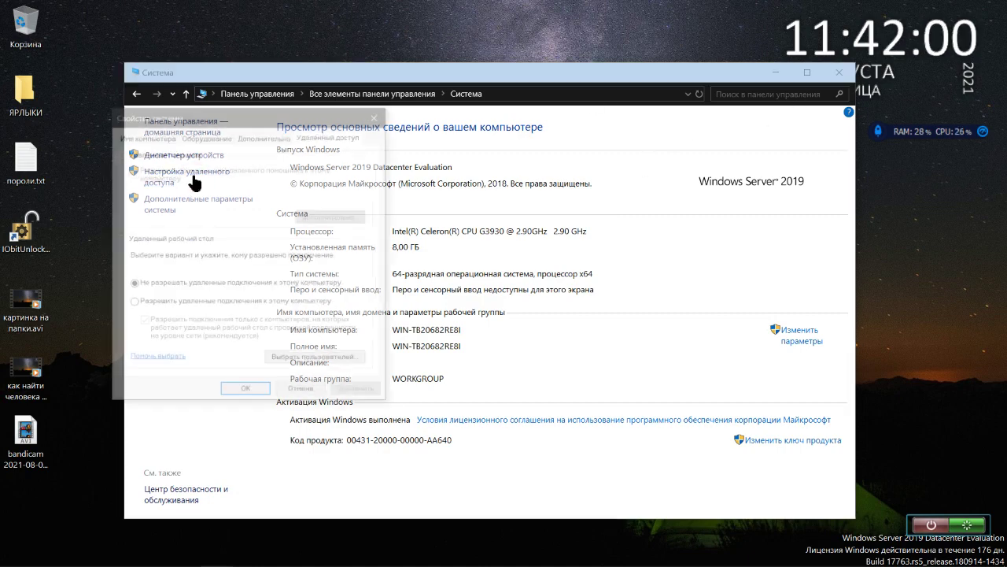
{"action": "left_click", "coordinate": [241, 392]}
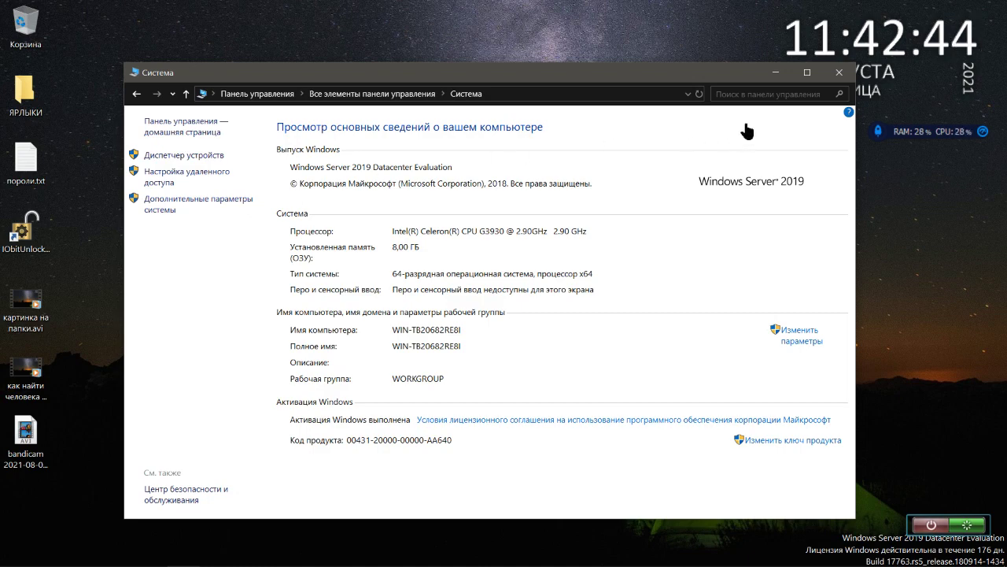
{"action": "left_click", "coordinate": [838, 72]}
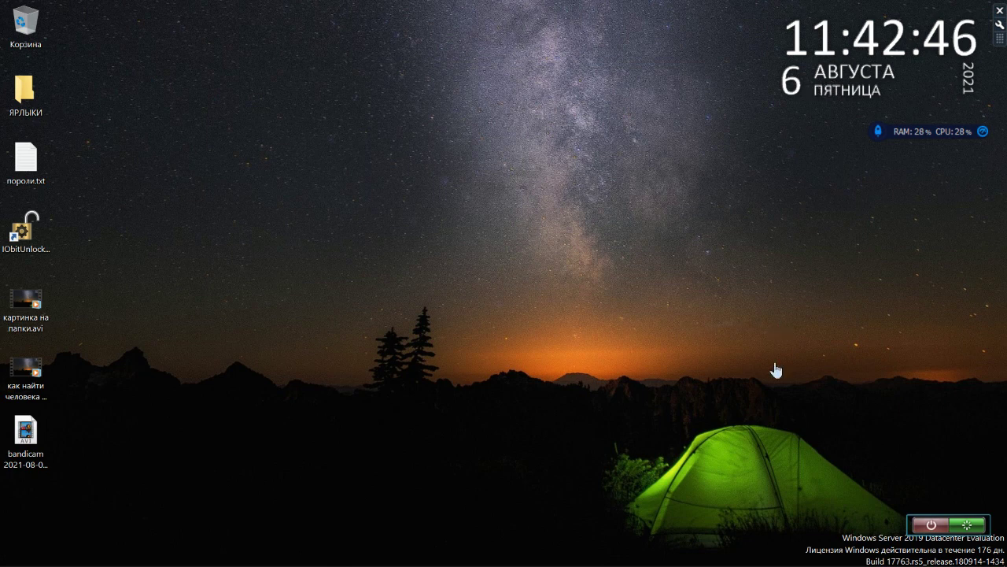
Step: Open the taskbar settings and look through the multiple displays and People options
{"action": "right_click", "coordinate": [699, 555]}
{"action": "left_click", "coordinate": [718, 542]}
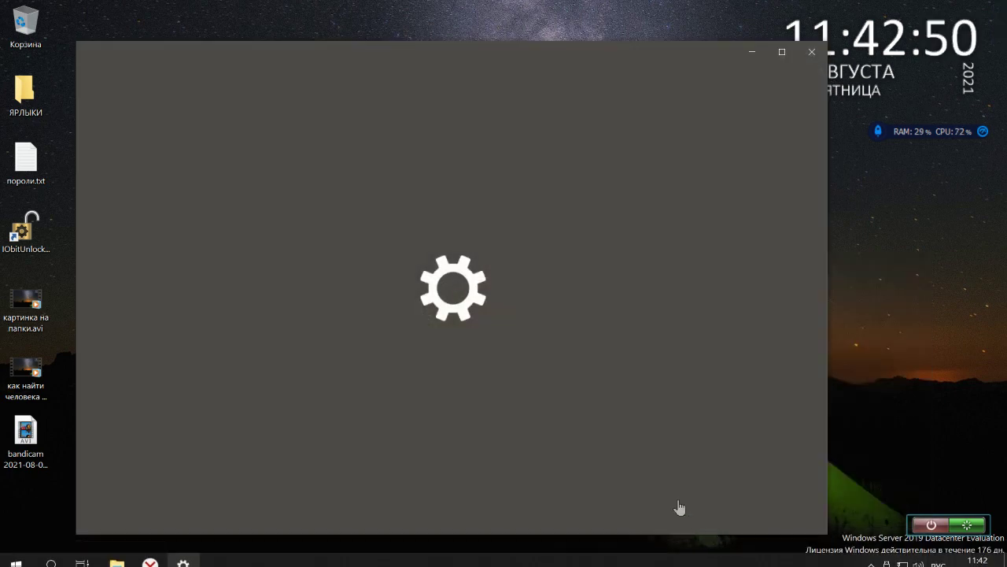
{"action": "scroll", "coordinate": [629, 504], "scroll_direction": "down", "scroll_amount": 10}
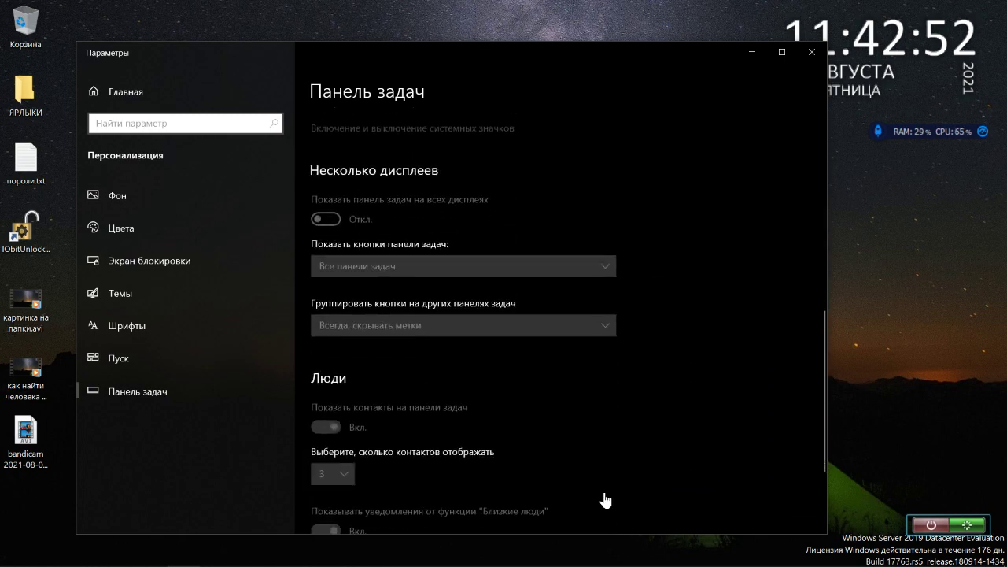
Step: Review the Windows Update and Windows Security pages under Update & Security, and close Settings
{"action": "left_click", "coordinate": [132, 98]}
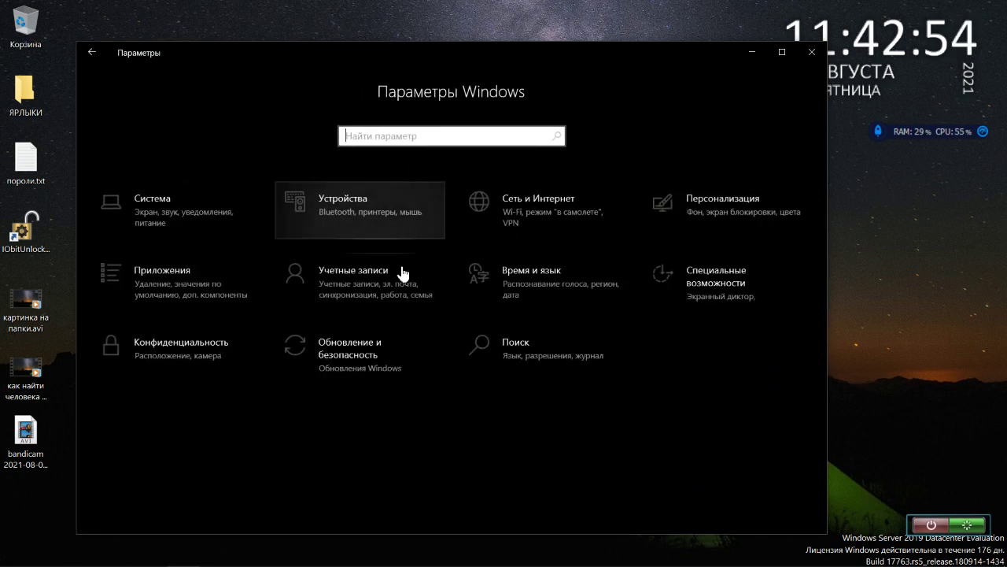
{"action": "left_click", "coordinate": [396, 361]}
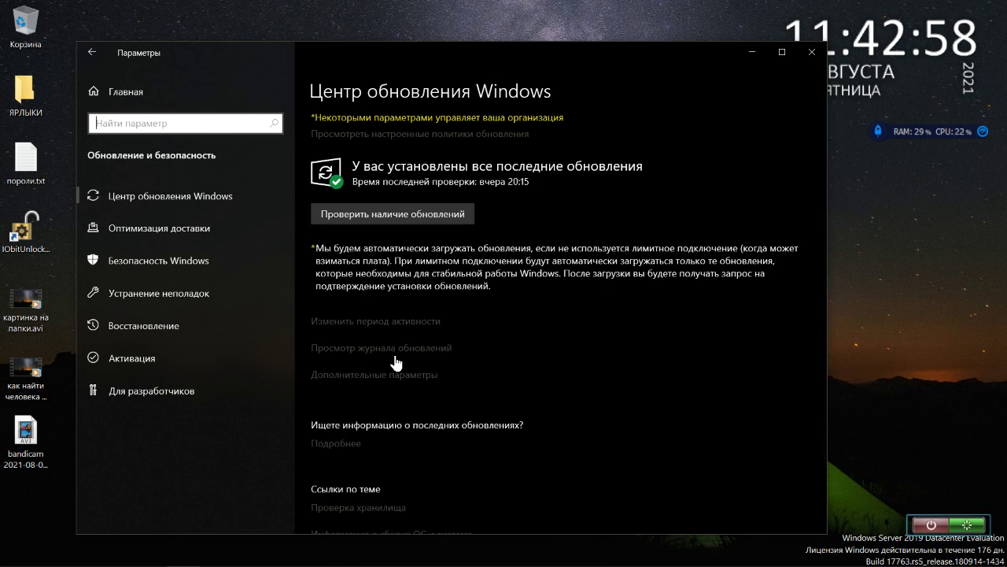
{"action": "left_click", "coordinate": [172, 273]}
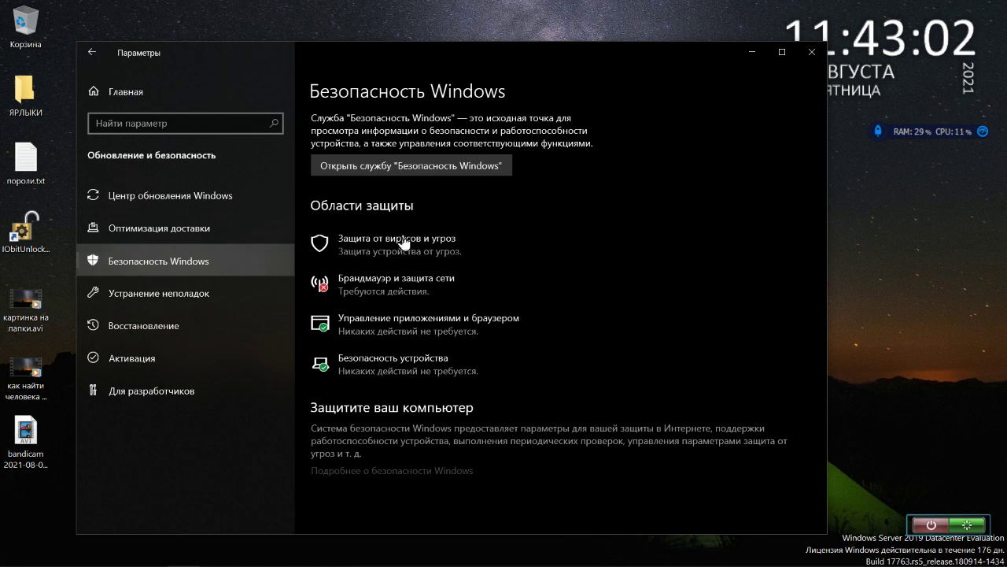
{"action": "left_click", "coordinate": [811, 54]}
Step: Check the protection status in Kaspersky Security for Windows Server and close its diagnostic window
{"action": "left_click", "coordinate": [869, 554]}
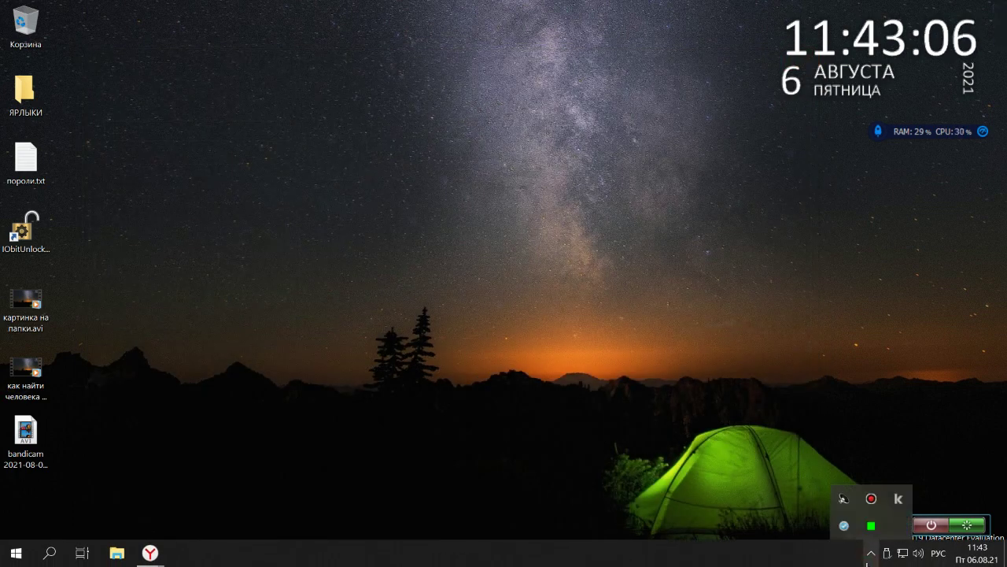
{"action": "left_click", "coordinate": [898, 500]}
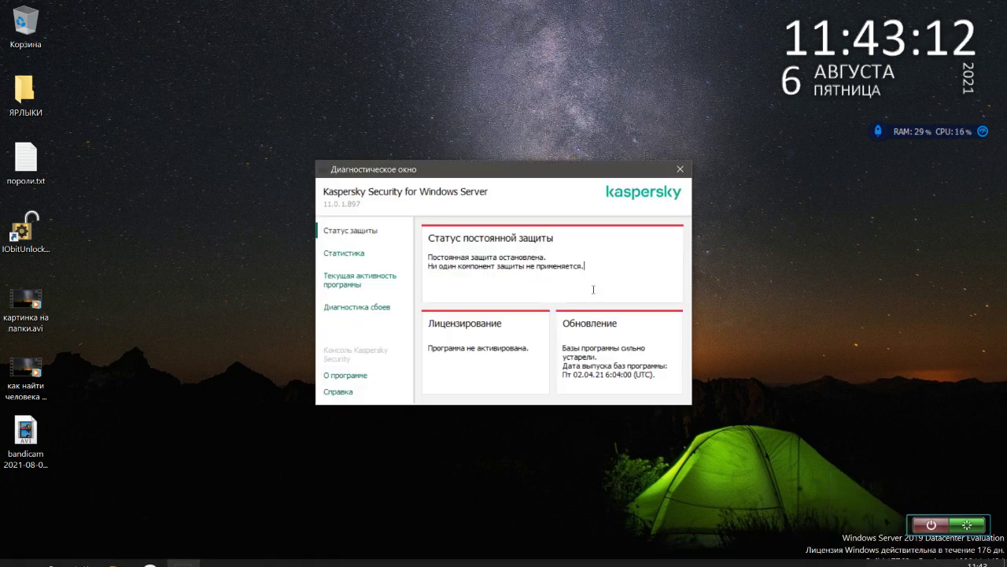
{"action": "left_click", "coordinate": [681, 169]}
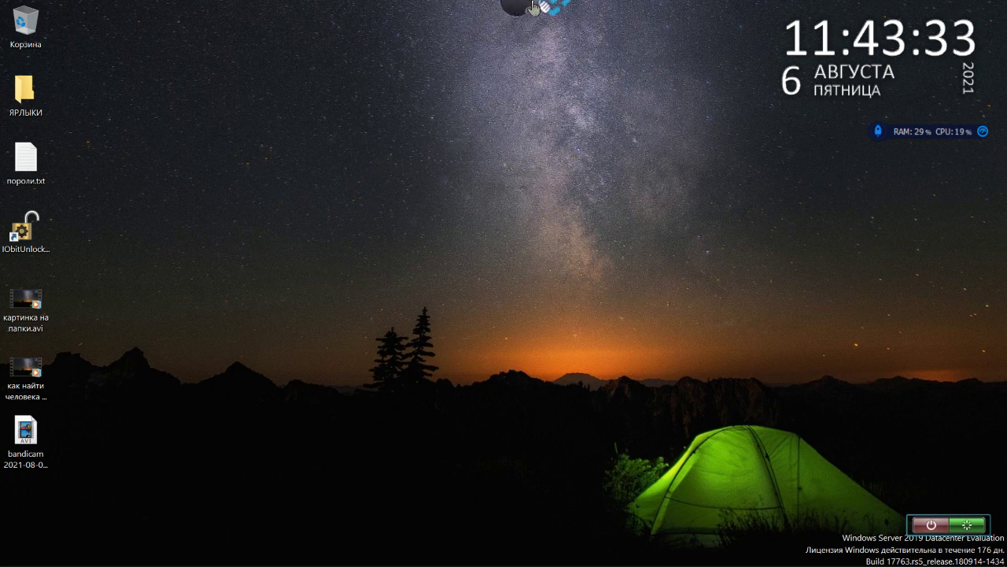
Step: Switch to Total Uninstall Professional, show the installed programs, and analyse 8GadgetPack
{"action": "mouse_move", "coordinate": [333, 31]}
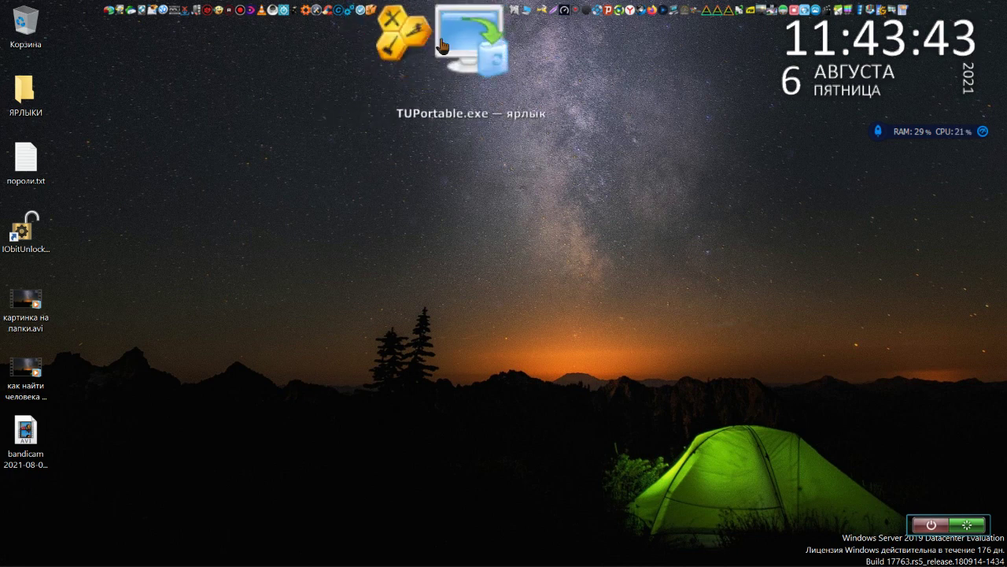
{"action": "left_click", "coordinate": [443, 45]}
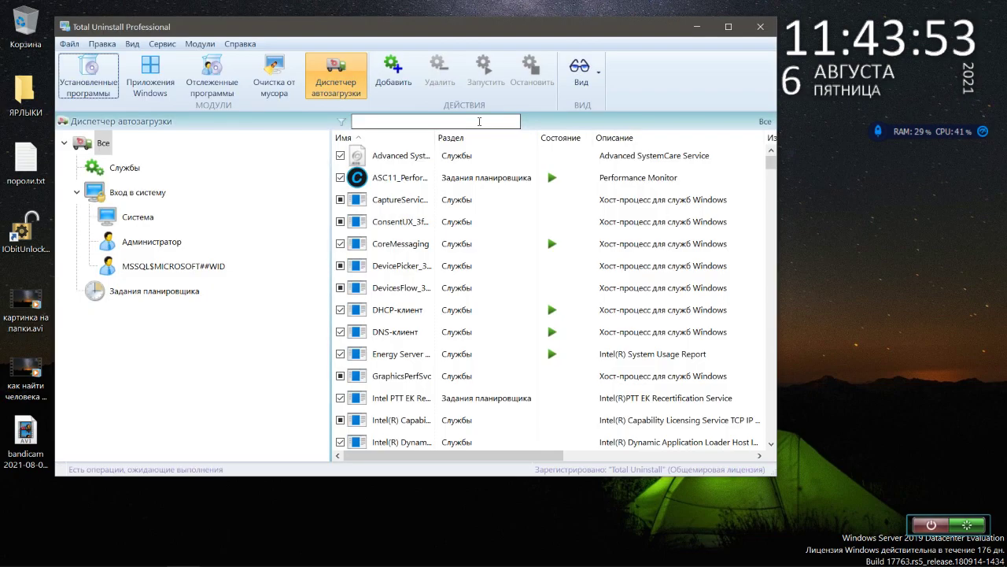
{"action": "left_click", "coordinate": [75, 79]}
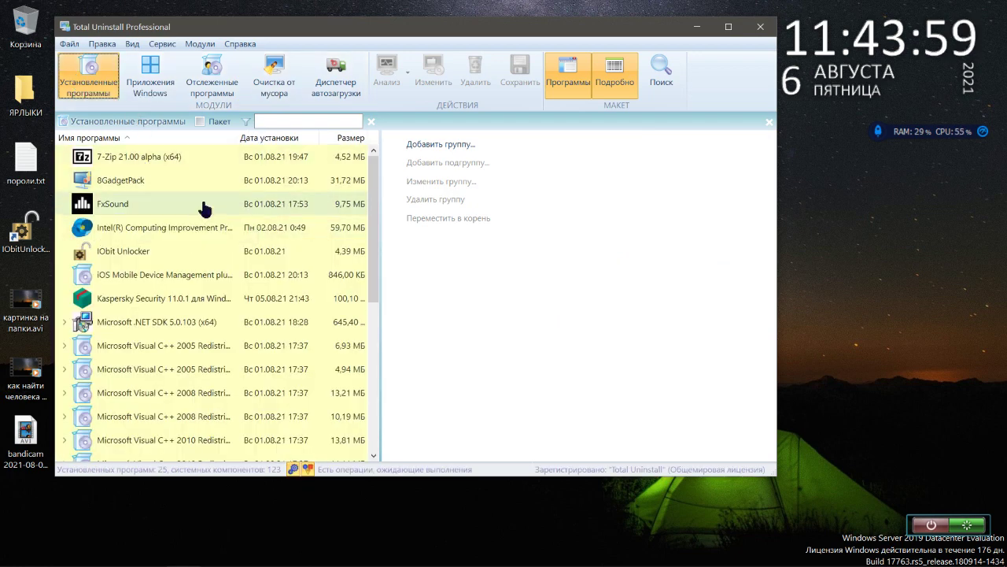
{"action": "left_click", "coordinate": [220, 181]}
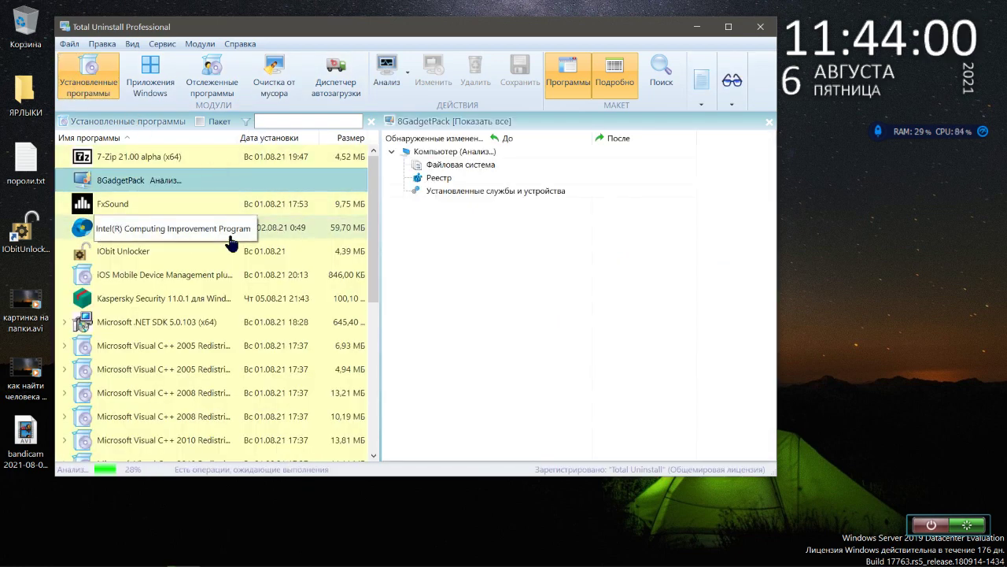
Step: Look through the start of the installed programs list and open the analysis of Microsoft .NET SDK 5.0.103 (x64)
{"action": "scroll", "coordinate": [231, 242], "scroll_direction": "down", "scroll_amount": 1}
{"action": "scroll", "coordinate": [231, 244], "scroll_direction": "down", "scroll_amount": 2}
{"action": "scroll", "coordinate": [232, 242], "scroll_direction": "up", "scroll_amount": 3}
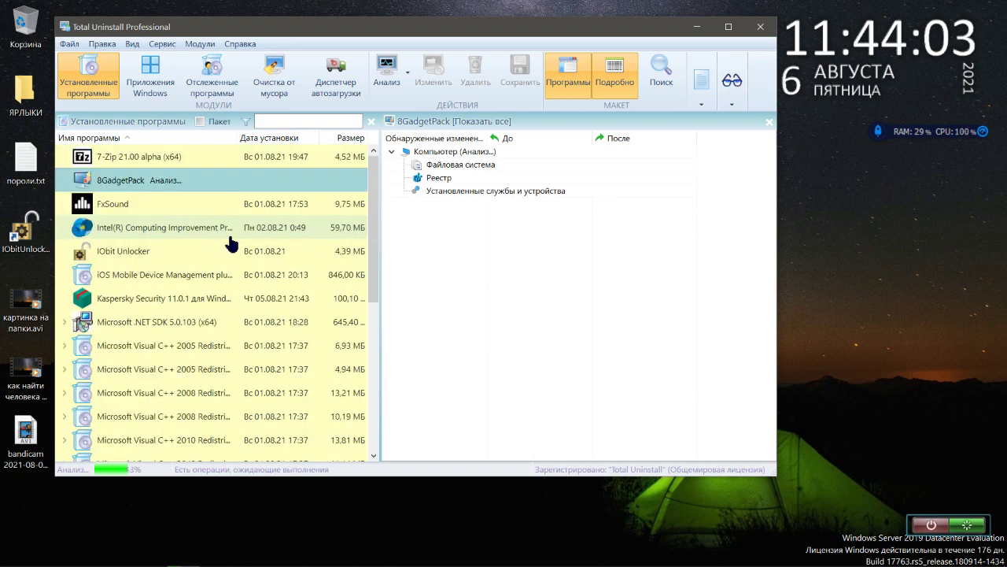
{"action": "scroll", "coordinate": [232, 240], "scroll_direction": "down", "scroll_amount": 1}
{"action": "left_click", "coordinate": [231, 229]}
{"action": "left_click", "coordinate": [236, 251]}
{"action": "left_click", "coordinate": [233, 273]}
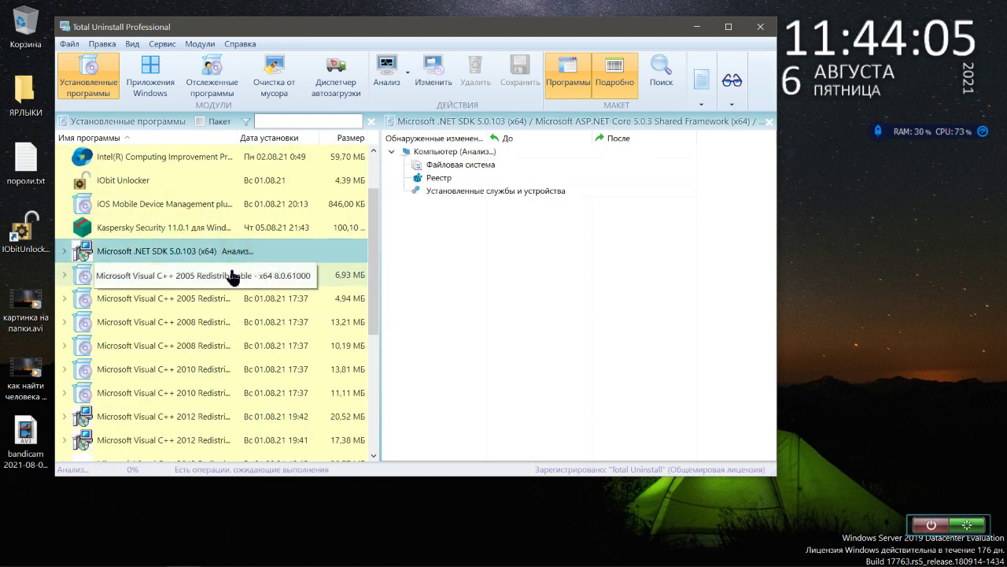
Step: Go through the Microsoft Visual C++ 2012, 2013 and 2015-2019 Redistributable entries in the installed programs list
{"action": "scroll", "coordinate": [234, 269], "scroll_direction": "down", "scroll_amount": 2}
{"action": "left_click", "coordinate": [227, 274]}
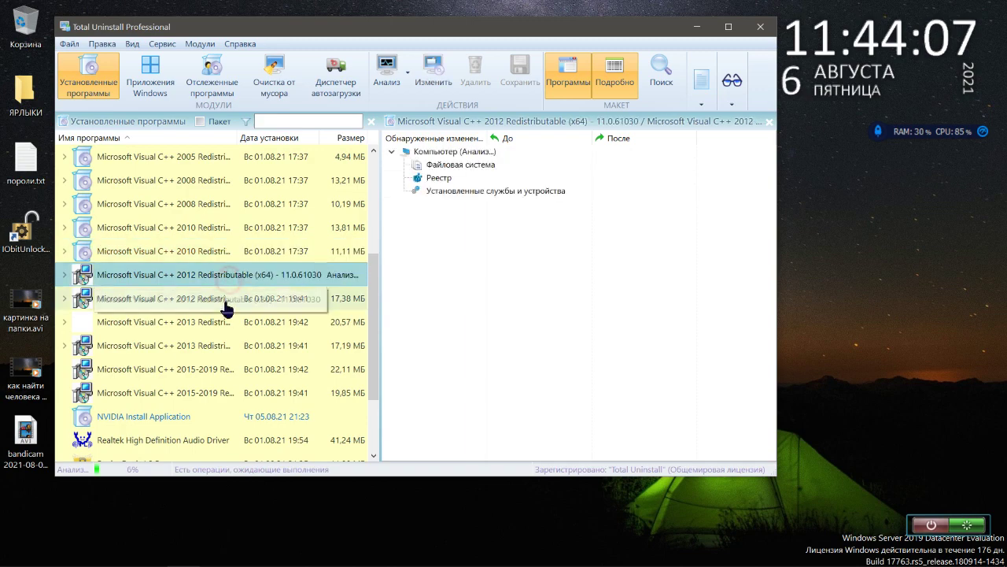
{"action": "left_click", "coordinate": [224, 298]}
{"action": "left_click", "coordinate": [221, 322]}
{"action": "left_click", "coordinate": [219, 344]}
{"action": "left_click", "coordinate": [214, 366]}
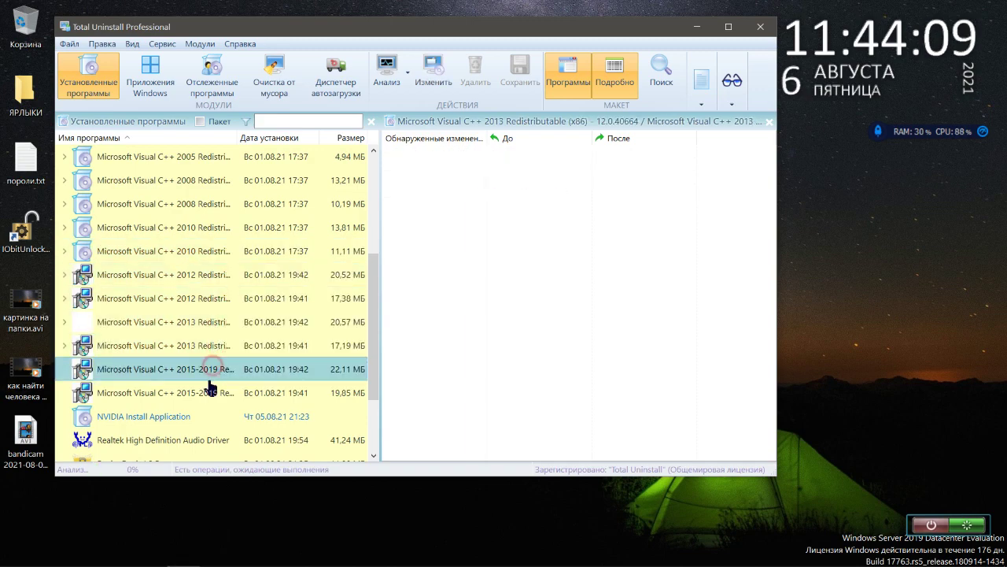
{"action": "left_click", "coordinate": [210, 387]}
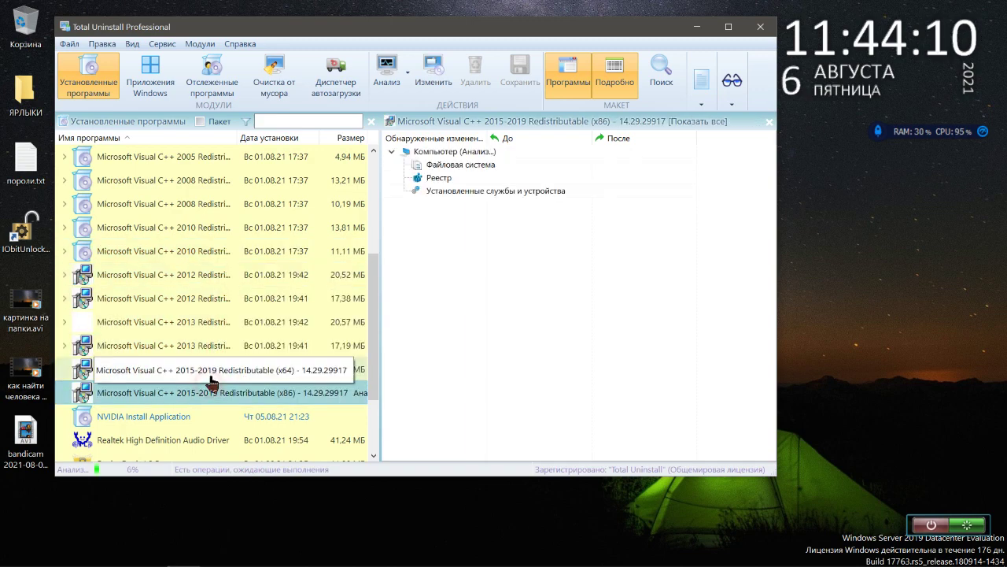
Step: Analyse the Intel(R) Computing Improvement Program entry and reposition the Total Uninstall window on the desktop
{"action": "scroll", "coordinate": [211, 380], "scroll_direction": "up", "scroll_amount": 3}
{"action": "left_click", "coordinate": [220, 228]}
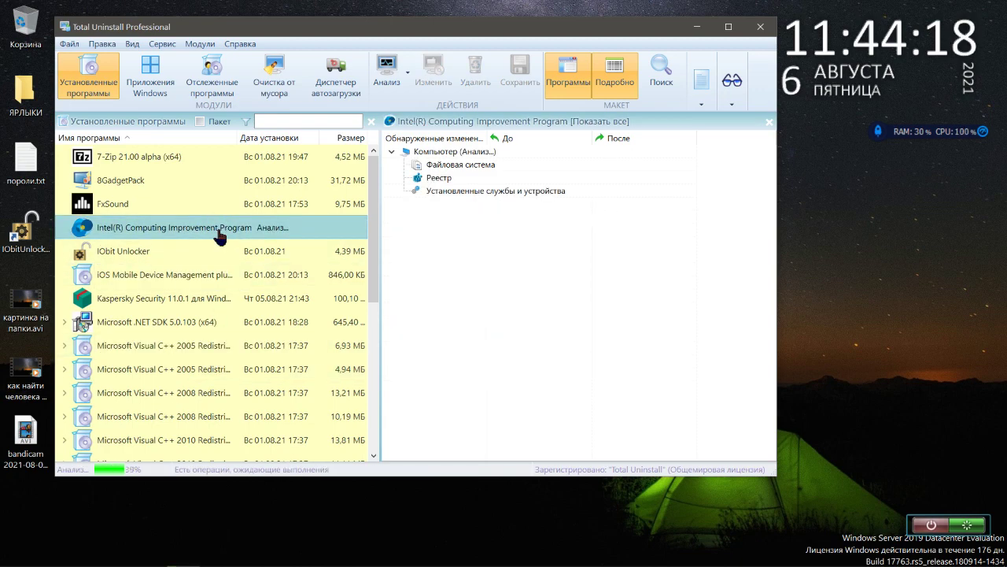
{"action": "left_click_drag", "start_coordinate": [257, 30], "coordinate": [396, 36]}
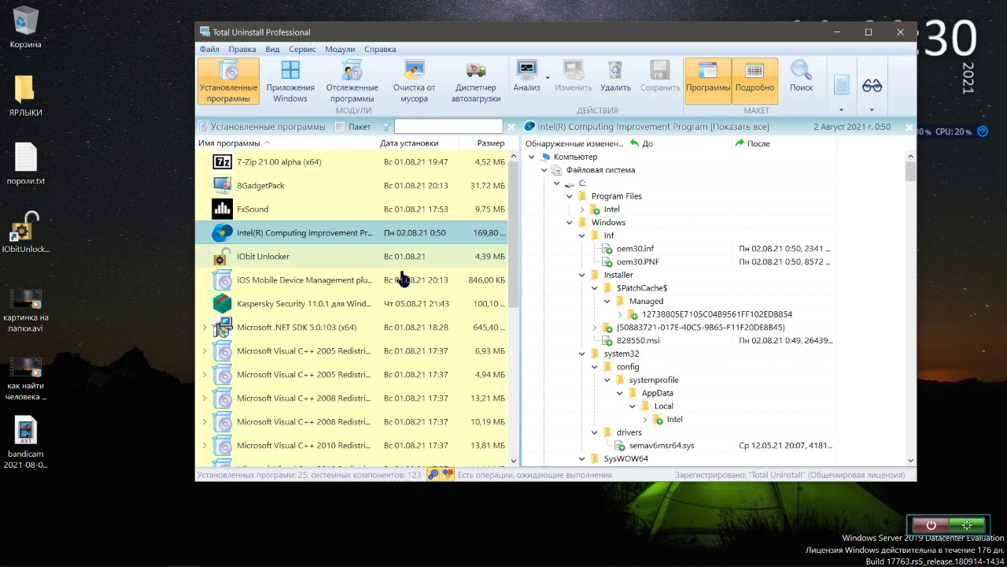
Step: Review the remaining installed programs and analyse the Realtek High Definition Audio Driver entry
{"action": "left_click", "coordinate": [362, 280]}
{"action": "left_click", "coordinate": [365, 327]}
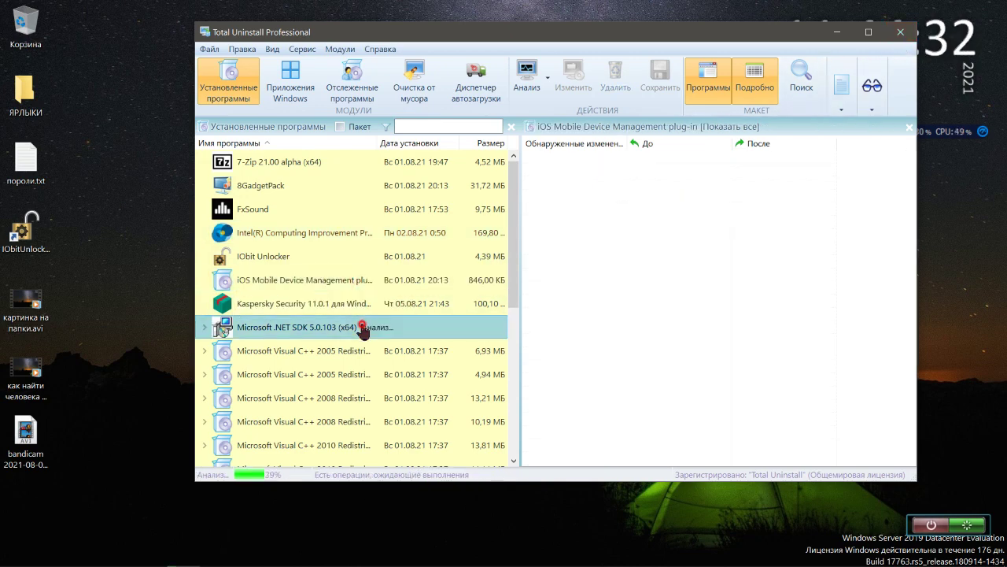
{"action": "scroll", "coordinate": [364, 329], "scroll_direction": "down", "scroll_amount": 4}
{"action": "left_click", "coordinate": [368, 323]}
{"action": "left_click", "coordinate": [377, 284]}
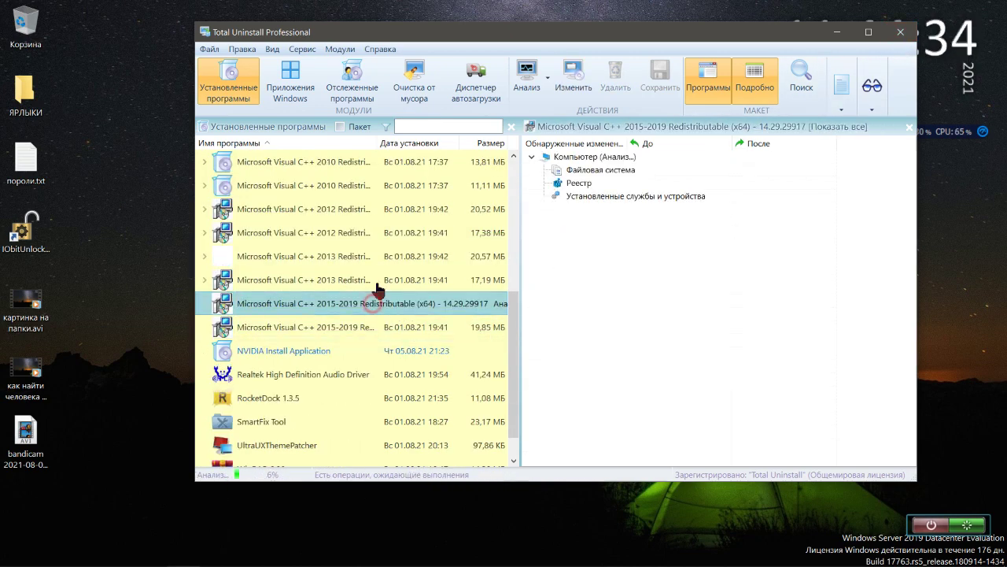
{"action": "left_click", "coordinate": [354, 375]}
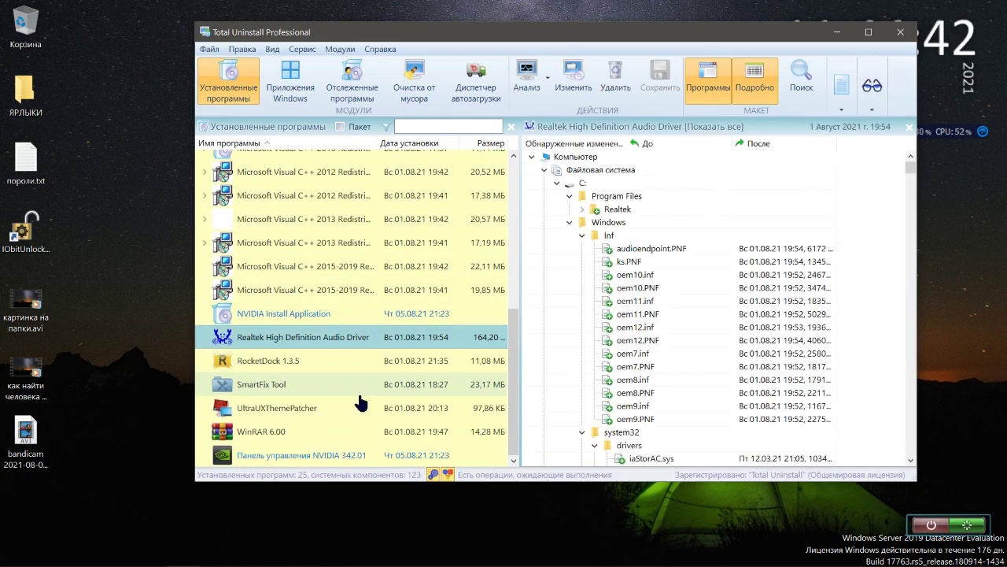
{"action": "scroll", "coordinate": [360, 403], "scroll_direction": "up", "scroll_amount": 3}
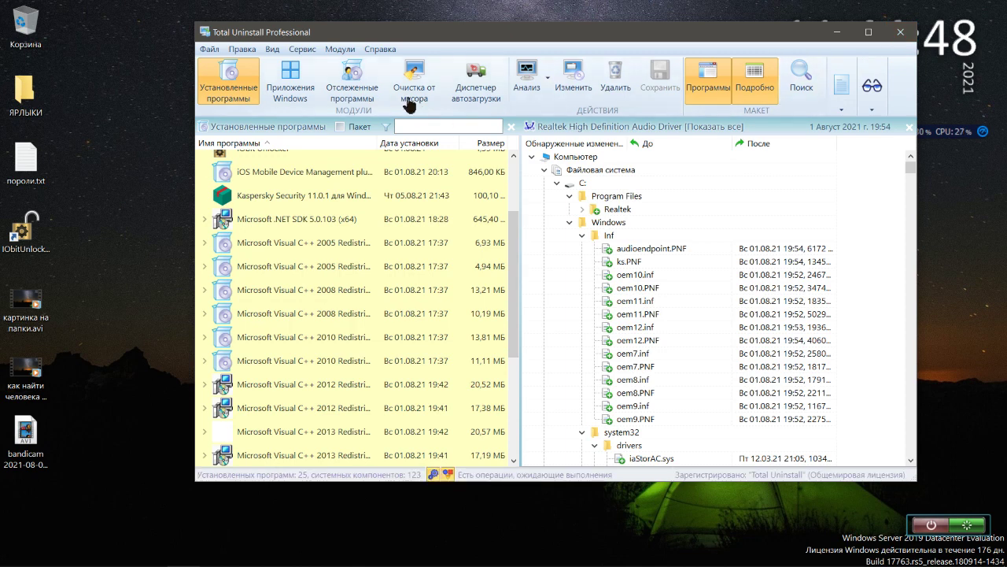
Step: Show the monitored programs, junk cleanup and Windows apps modules of Total Uninstall
{"action": "left_click", "coordinate": [364, 80]}
{"action": "left_click", "coordinate": [414, 88]}
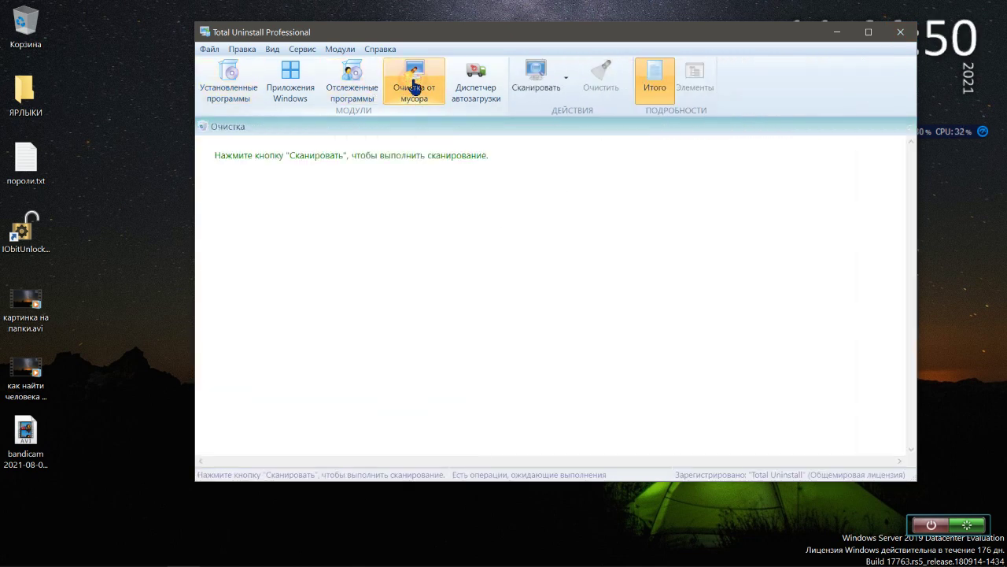
{"action": "left_click", "coordinate": [300, 83]}
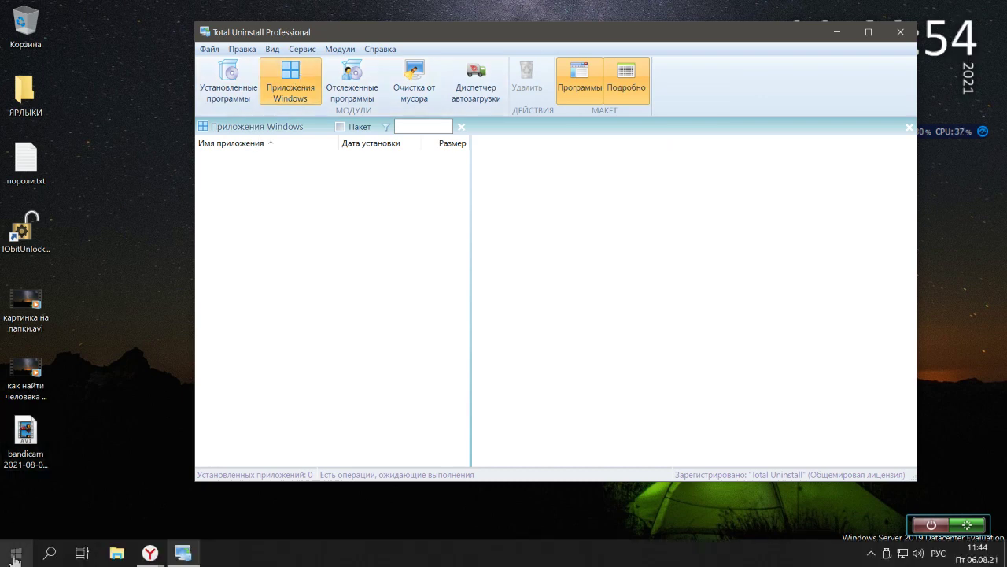
Step: Look through the app list in the Start menu, dismiss it, and close Total Uninstall
{"action": "left_click", "coordinate": [17, 556]}
{"action": "scroll", "coordinate": [87, 468], "scroll_direction": "down", "scroll_amount": 10}
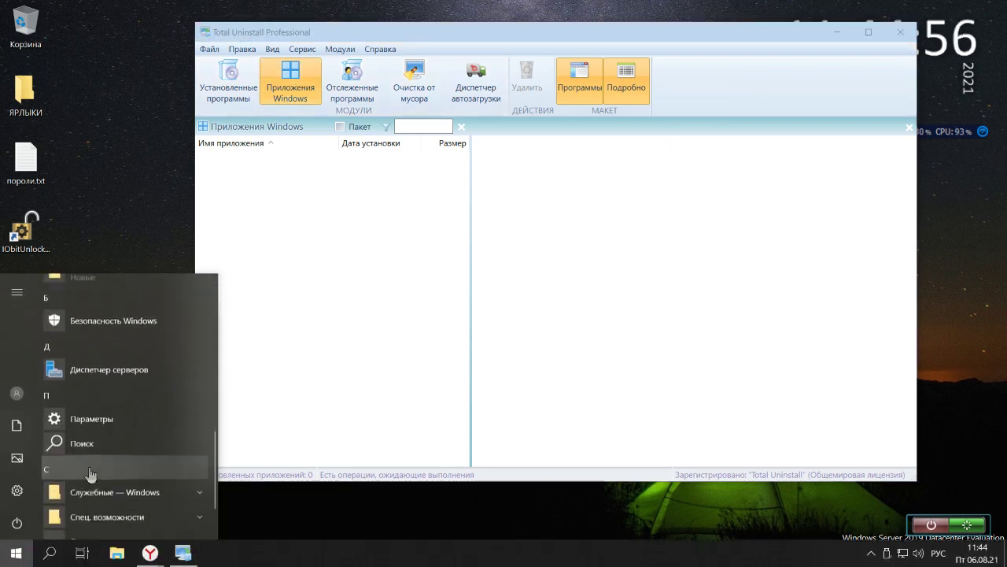
{"action": "left_click", "coordinate": [301, 536]}
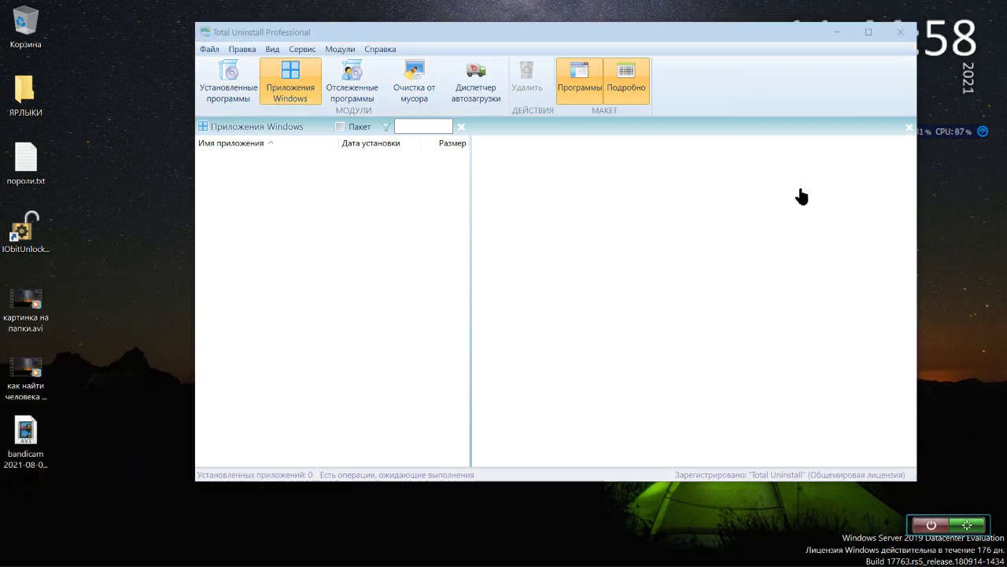
{"action": "left_click", "coordinate": [900, 32]}
Step: Launch FirefoxPortable from the desktop dock and close the extra blank tab beside the РЕН-ТВ page
{"action": "mouse_move", "coordinate": [534, 16]}
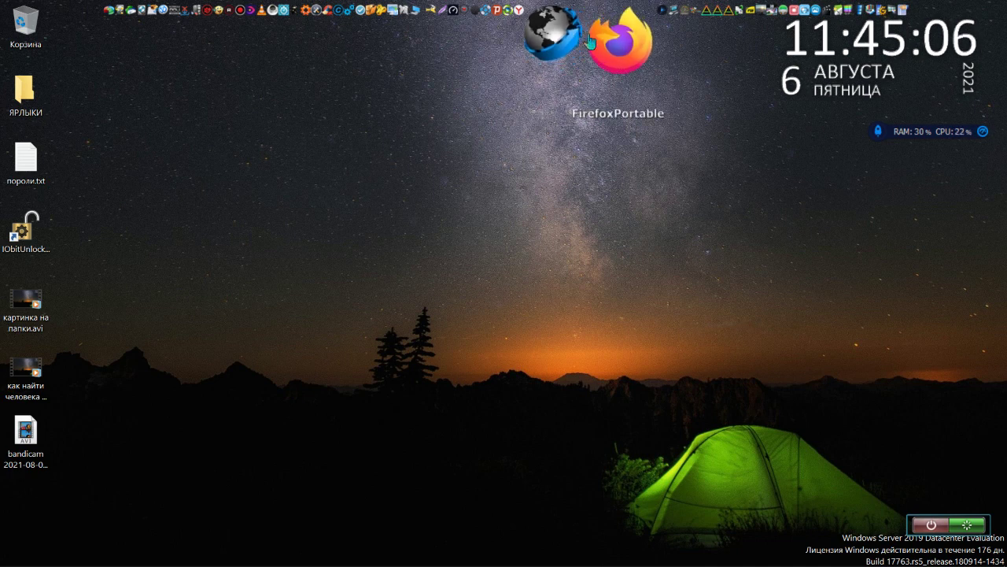
{"action": "left_click", "coordinate": [591, 41]}
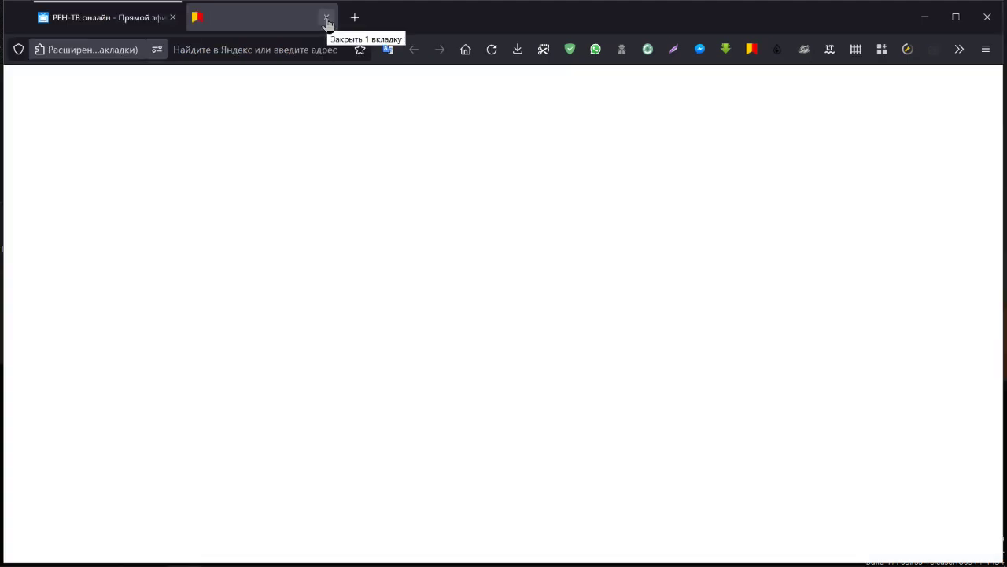
{"action": "left_click", "coordinate": [326, 18]}
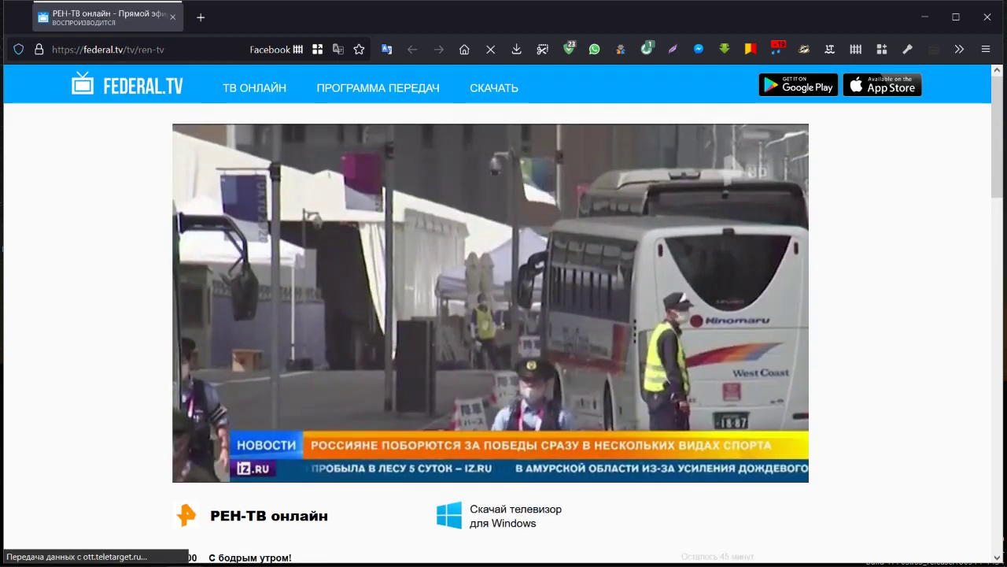
Step: Watch the РЕН-ТВ live stream in full screen, exit full screen, and close its browser tab
{"action": "mouse_move", "coordinate": [199, 470]}
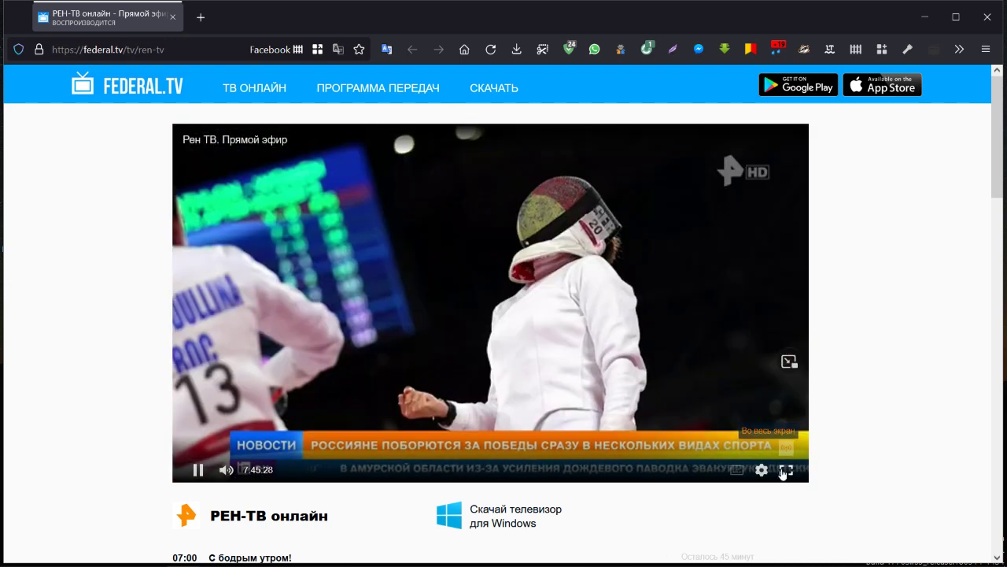
{"action": "left_click", "coordinate": [783, 472]}
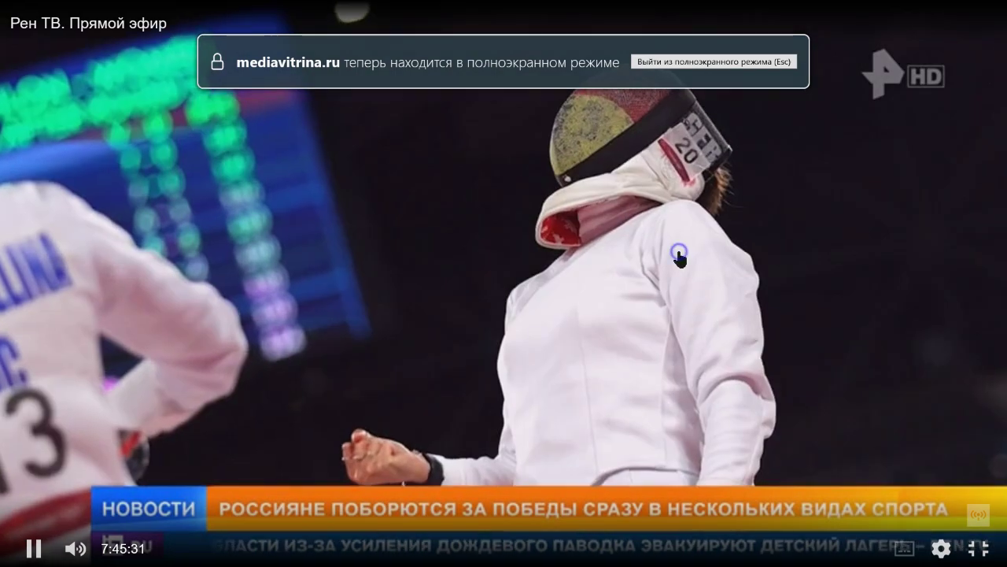
{"action": "right_click", "coordinate": [678, 254]}
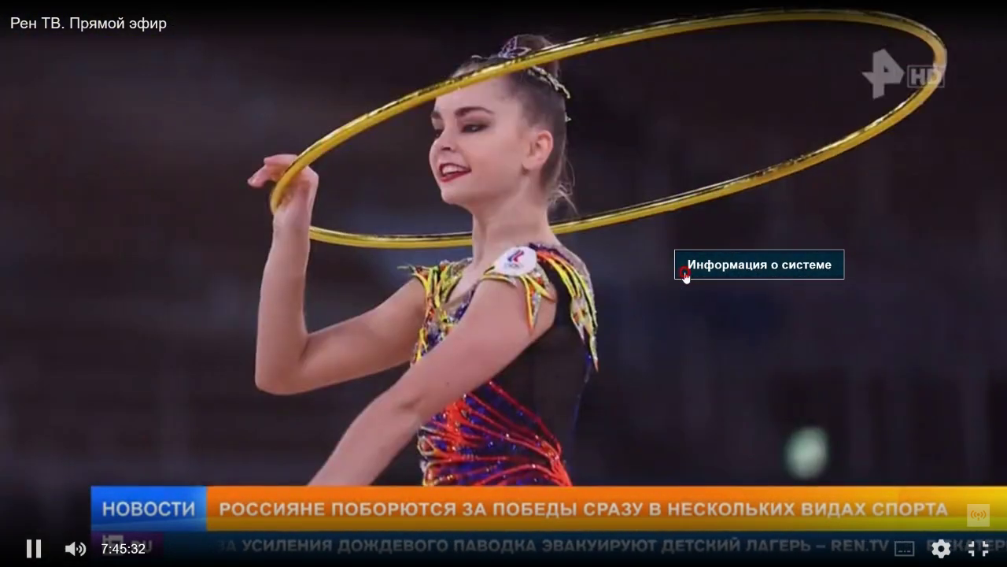
{"action": "left_click", "coordinate": [685, 272]}
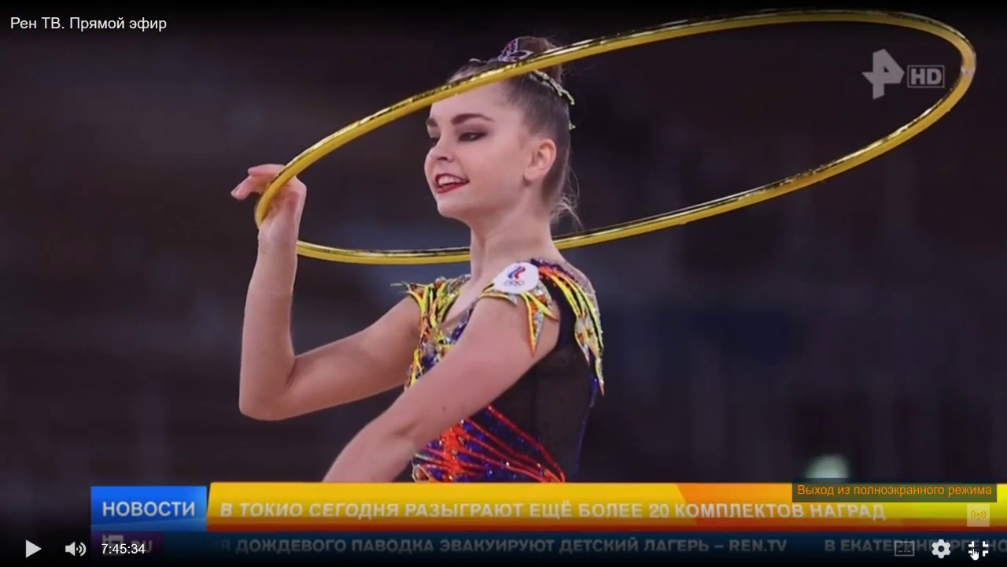
{"action": "left_click", "coordinate": [981, 479]}
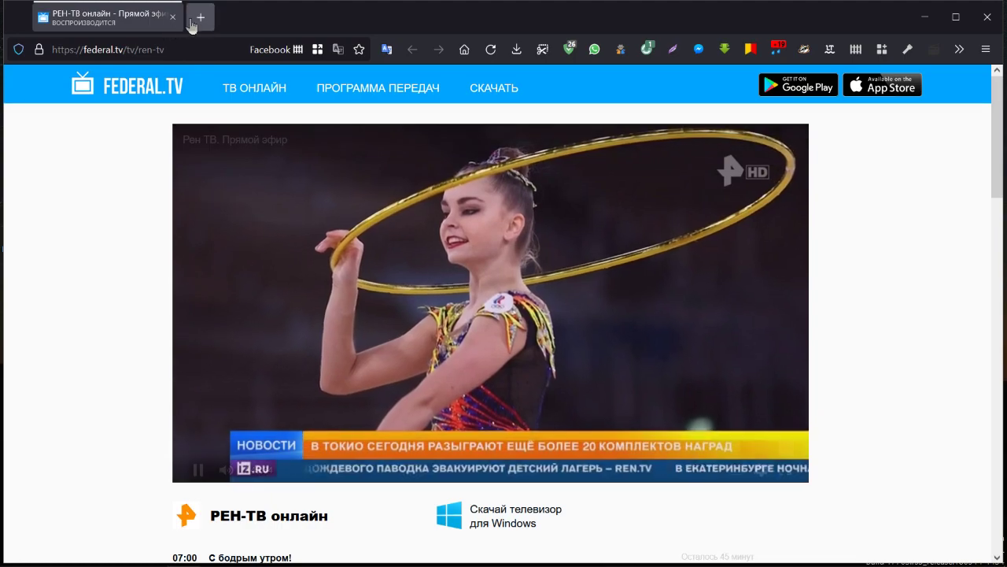
{"action": "left_click", "coordinate": [173, 17]}
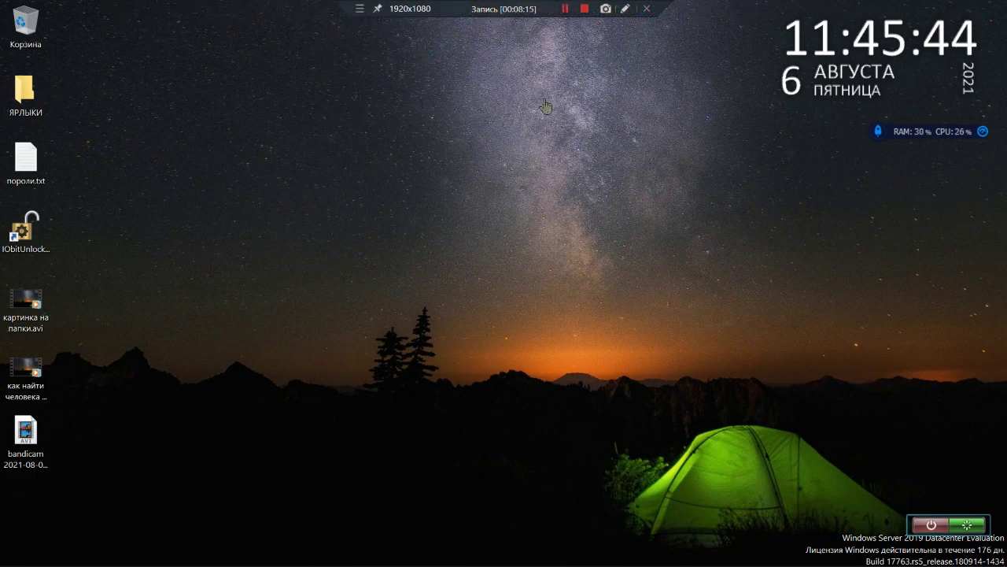
Step: Launch Kinoplay from the desktop dock, look through its home page catalogue of films, series, cartoons and TV channels, and close it
{"action": "mouse_move", "coordinate": [713, 35]}
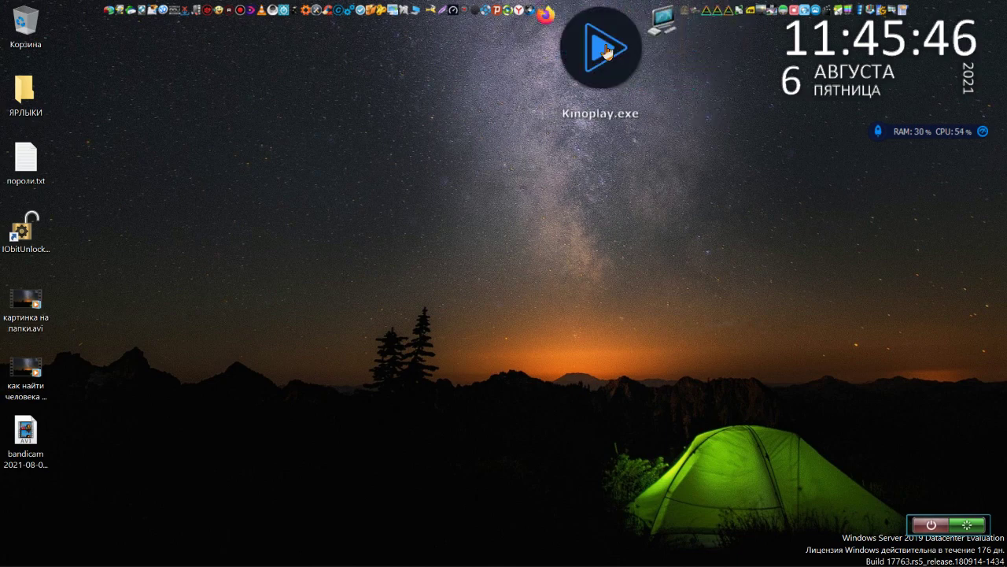
{"action": "left_click", "coordinate": [607, 49]}
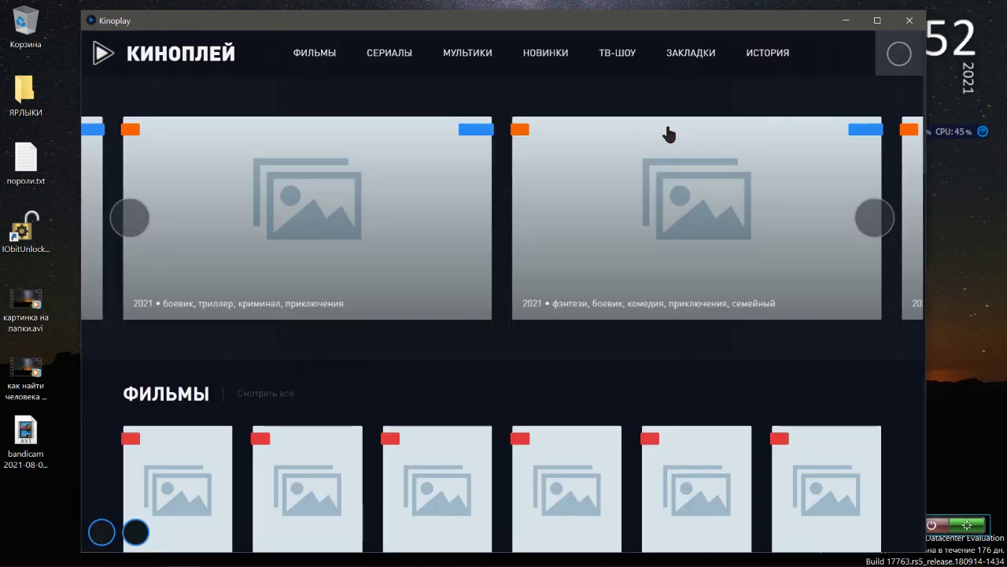
{"action": "scroll", "coordinate": [668, 134], "scroll_direction": "down", "scroll_amount": 7}
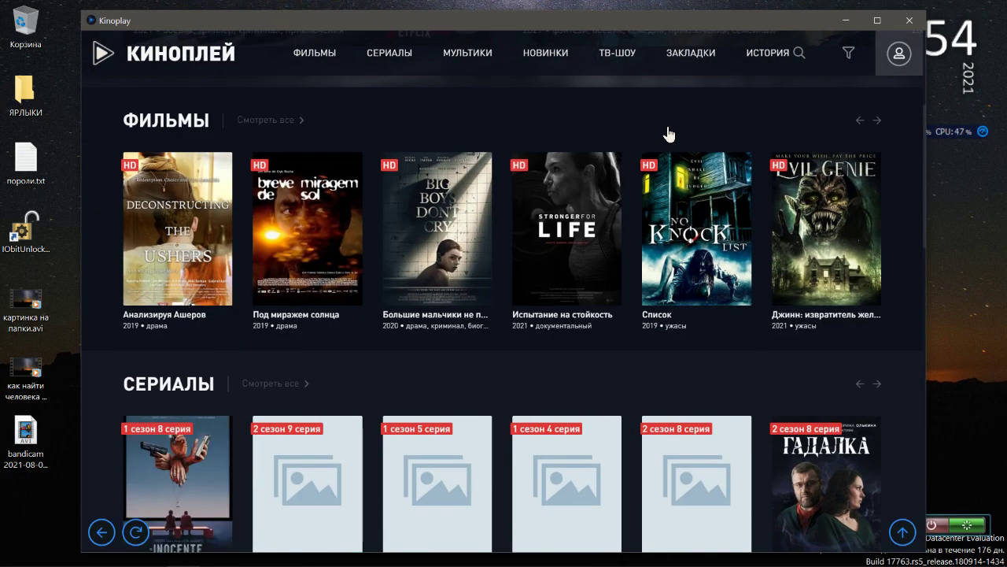
{"action": "scroll", "coordinate": [667, 134], "scroll_direction": "down", "scroll_amount": 4}
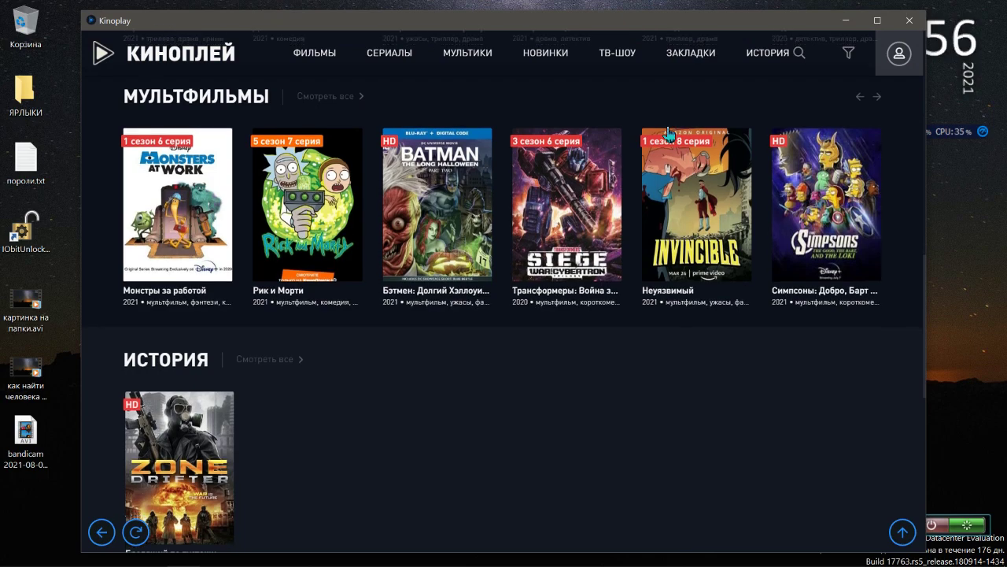
{"action": "scroll", "coordinate": [667, 134], "scroll_direction": "down", "scroll_amount": 4}
{"action": "scroll", "coordinate": [668, 134], "scroll_direction": "down", "scroll_amount": 3}
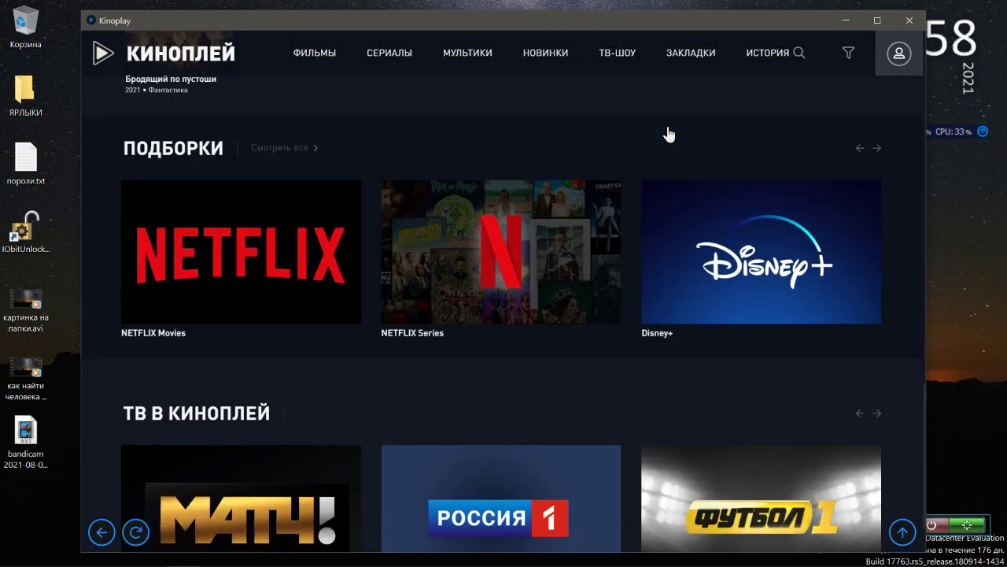
{"action": "scroll", "coordinate": [667, 134], "scroll_direction": "down", "scroll_amount": 2}
{"action": "scroll", "coordinate": [668, 134], "scroll_direction": "up", "scroll_amount": 15}
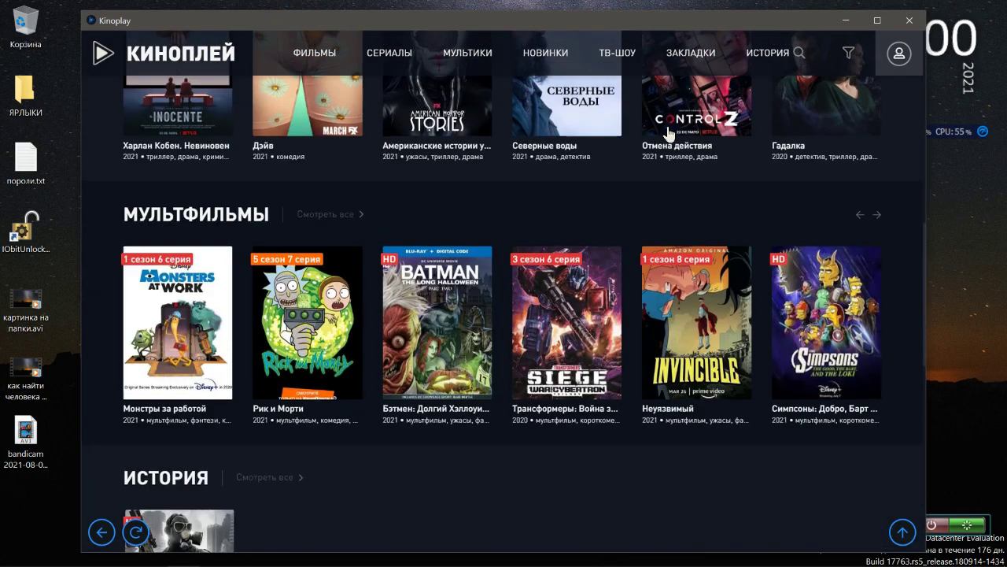
{"action": "scroll", "coordinate": [670, 134], "scroll_direction": "up", "scroll_amount": 5}
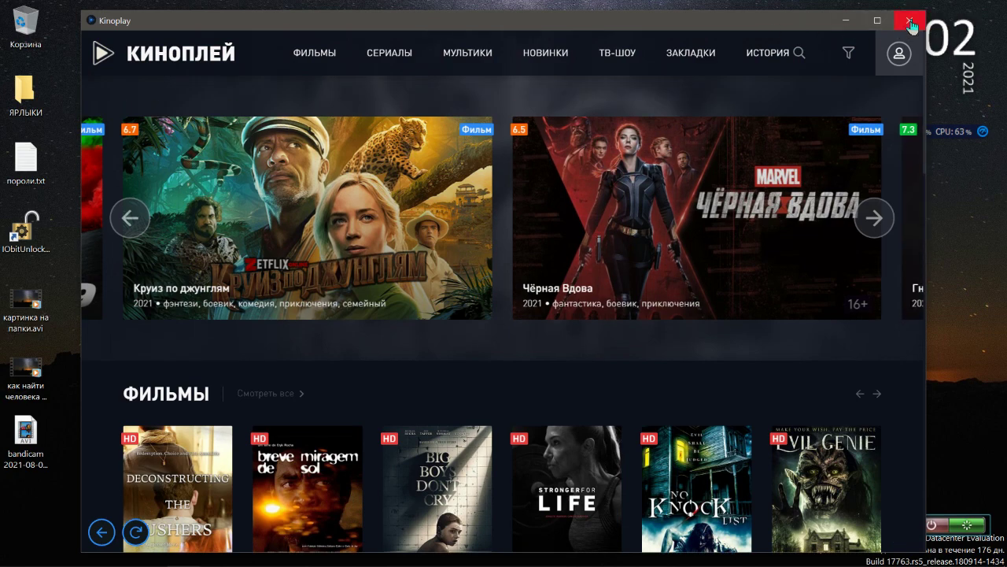
{"action": "left_click", "coordinate": [911, 25]}
Step: Launch Speedtest from the desktop dock, reposition its window, and run an internet speed test on the Beeline server
{"action": "mouse_move", "coordinate": [428, 9]}
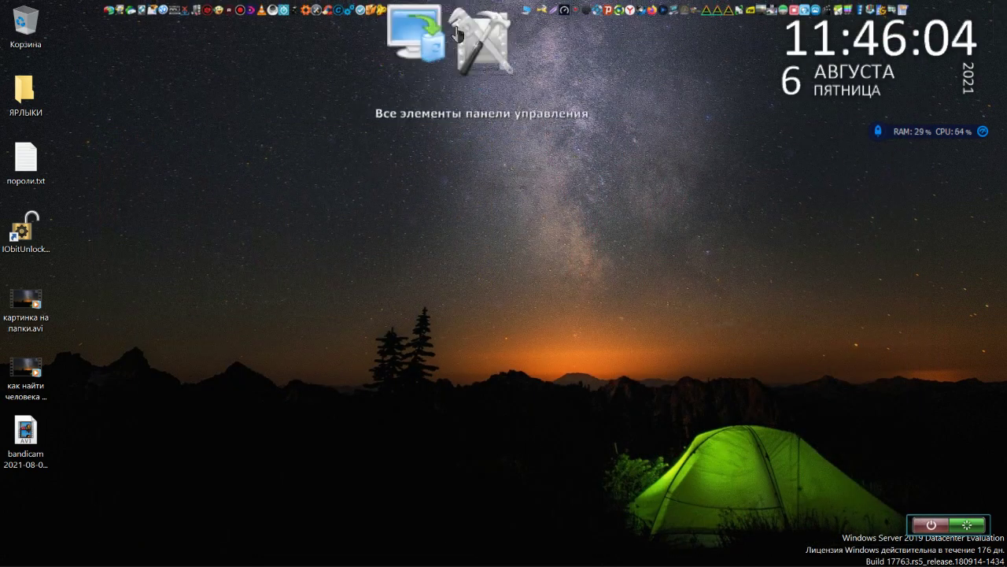
{"action": "left_click", "coordinate": [536, 36]}
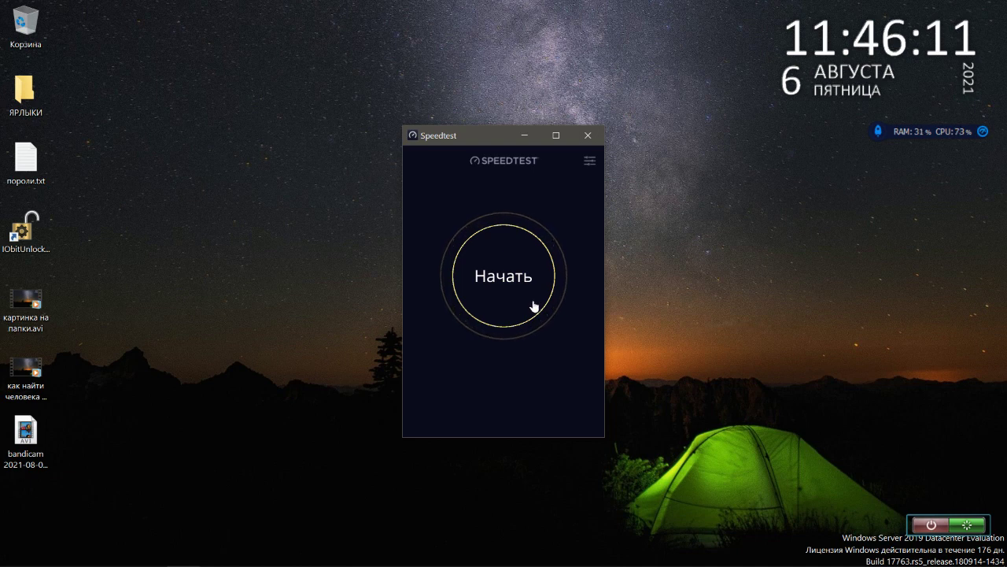
{"action": "left_click_drag", "start_coordinate": [487, 136], "coordinate": [371, 75]}
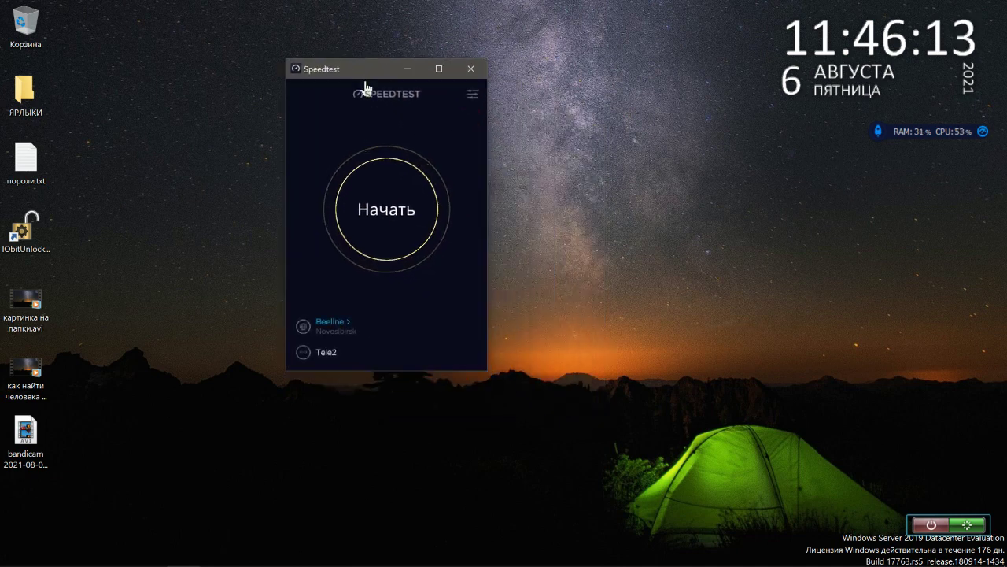
{"action": "left_click", "coordinate": [406, 223]}
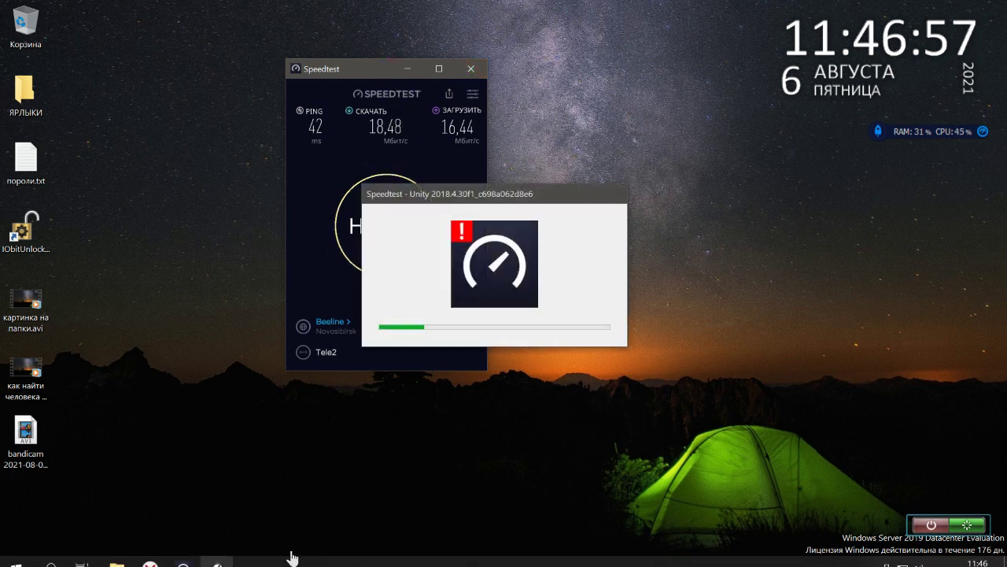
Step: Close the Speedtest windows and end the unresponsive Speedtest process
{"action": "mouse_move", "coordinate": [217, 551]}
{"action": "left_click", "coordinate": [277, 451]}
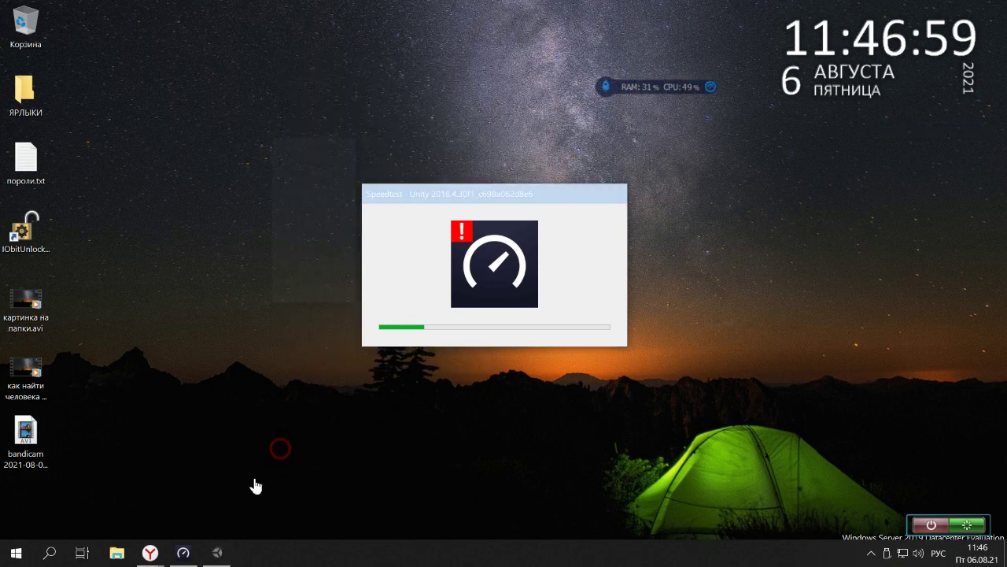
{"action": "mouse_move", "coordinate": [183, 551]}
{"action": "left_click", "coordinate": [206, 447]}
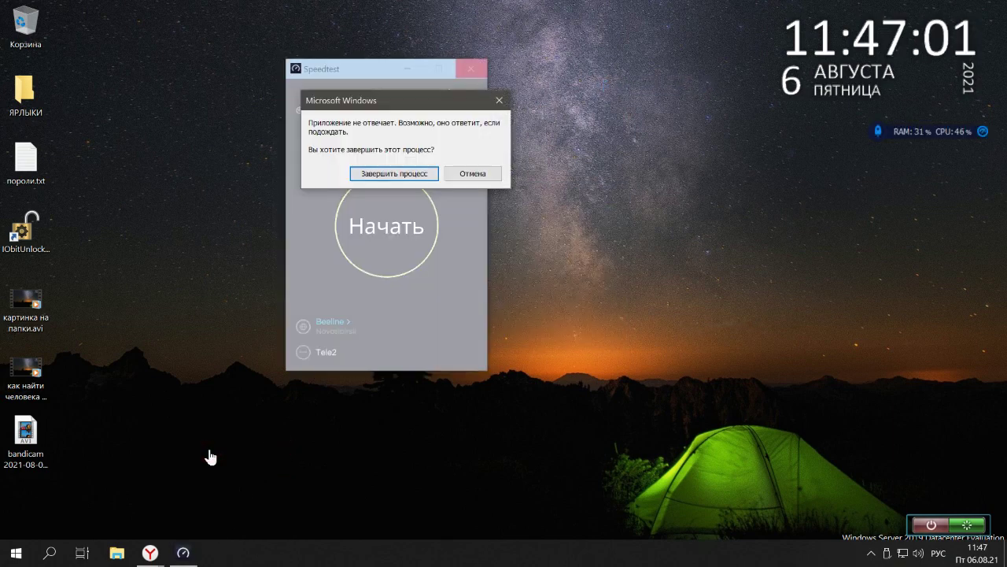
{"action": "left_click", "coordinate": [427, 174]}
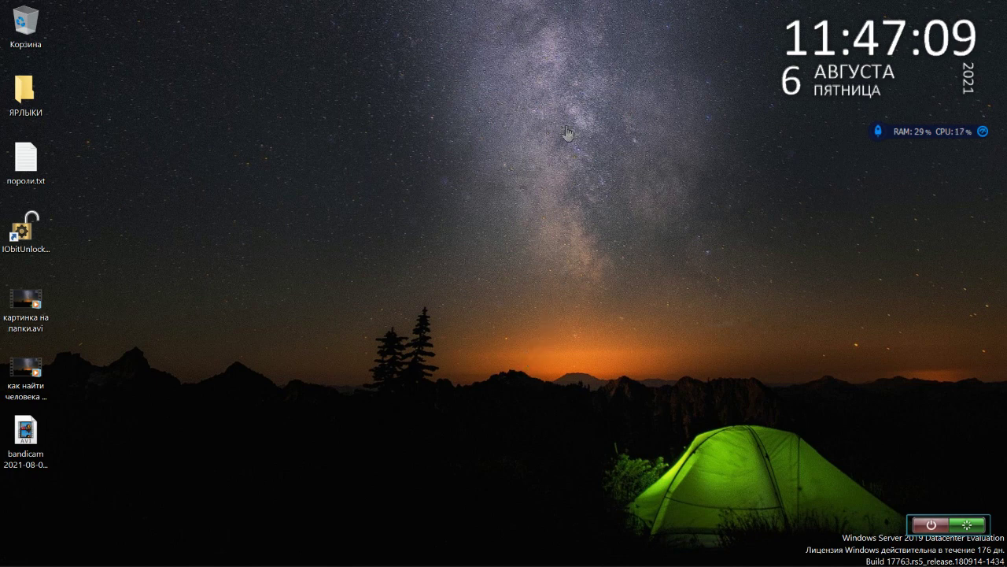
Step: Launch DNS Jumper and Launcher for GoodbyeDPI from the desktop dock and arrange their windows side by side
{"action": "mouse_move", "coordinate": [488, 7]}
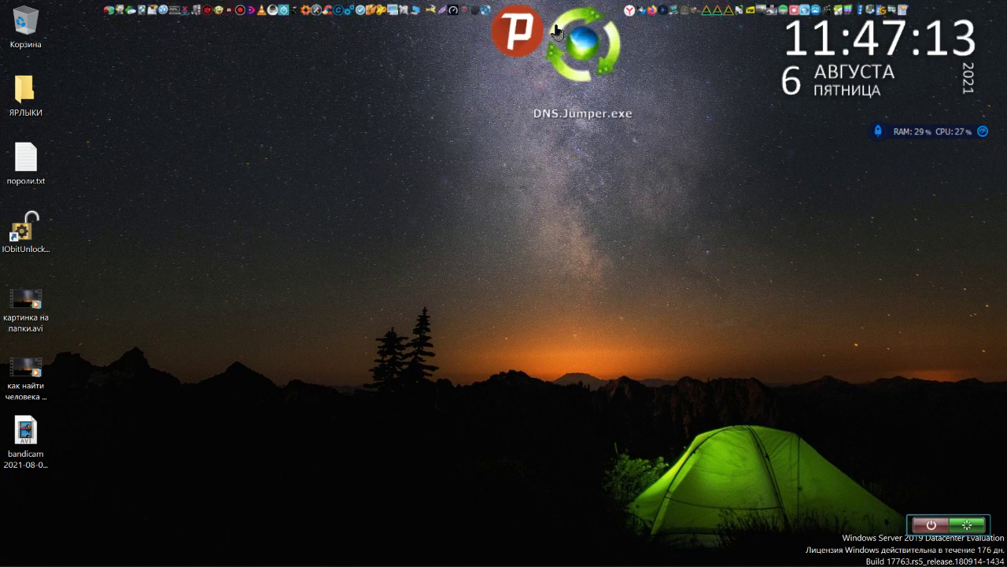
{"action": "left_click", "coordinate": [556, 32]}
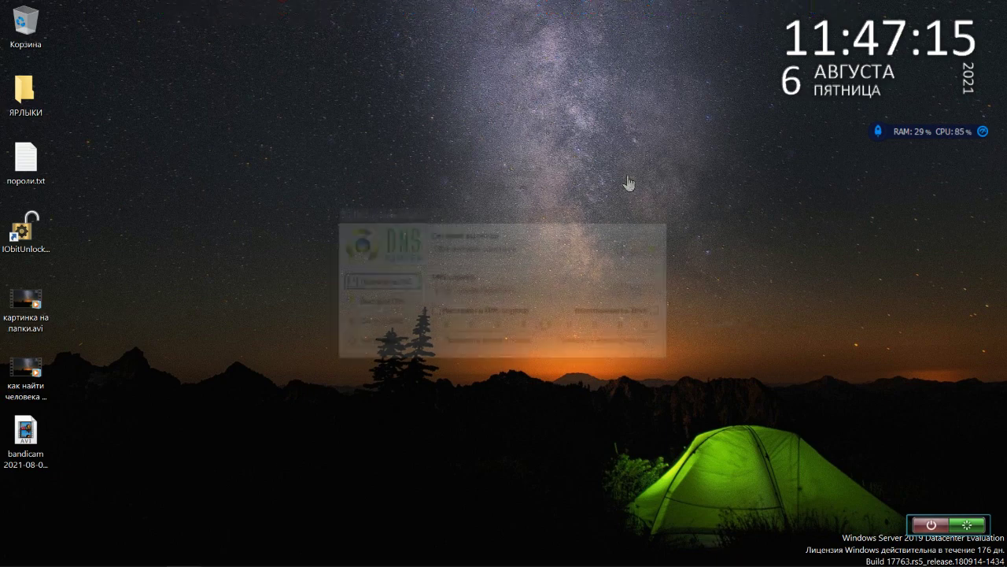
{"action": "left_click_drag", "start_coordinate": [564, 210], "coordinate": [610, 142]}
{"action": "mouse_move", "coordinate": [577, 4]}
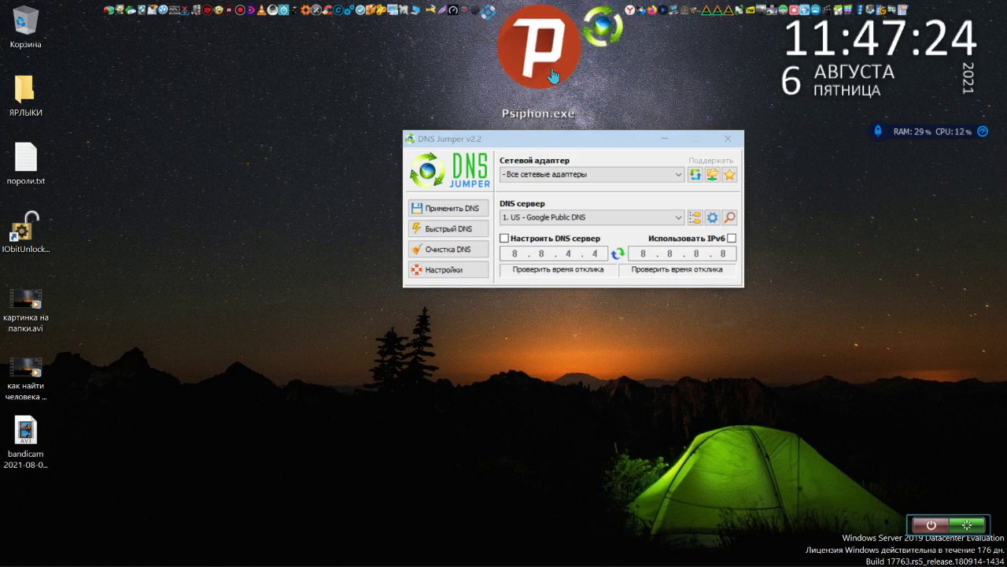
{"action": "left_click_drag", "start_coordinate": [502, 60], "coordinate": [222, 33]}
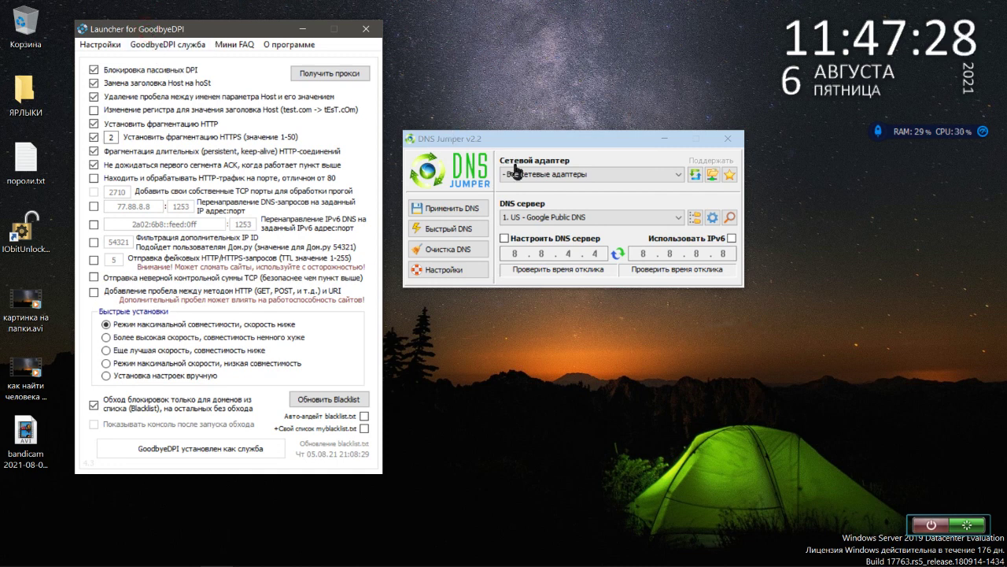
Step: Flush the DNS cache in DNS Jumper and select the SAMSUNG Mobile USB Remote NDIS Network Device adapter
{"action": "left_click", "coordinate": [447, 149]}
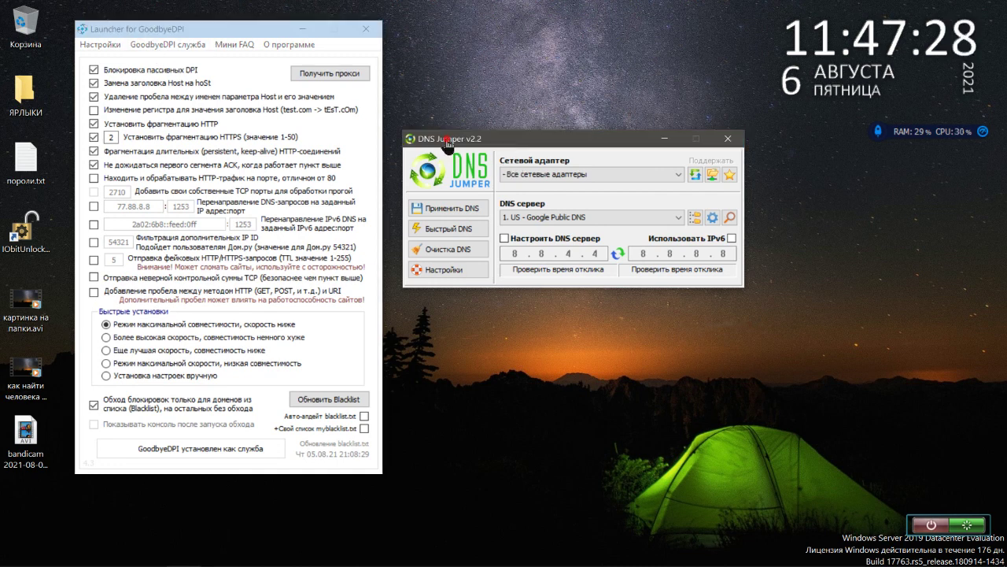
{"action": "left_click", "coordinate": [473, 249]}
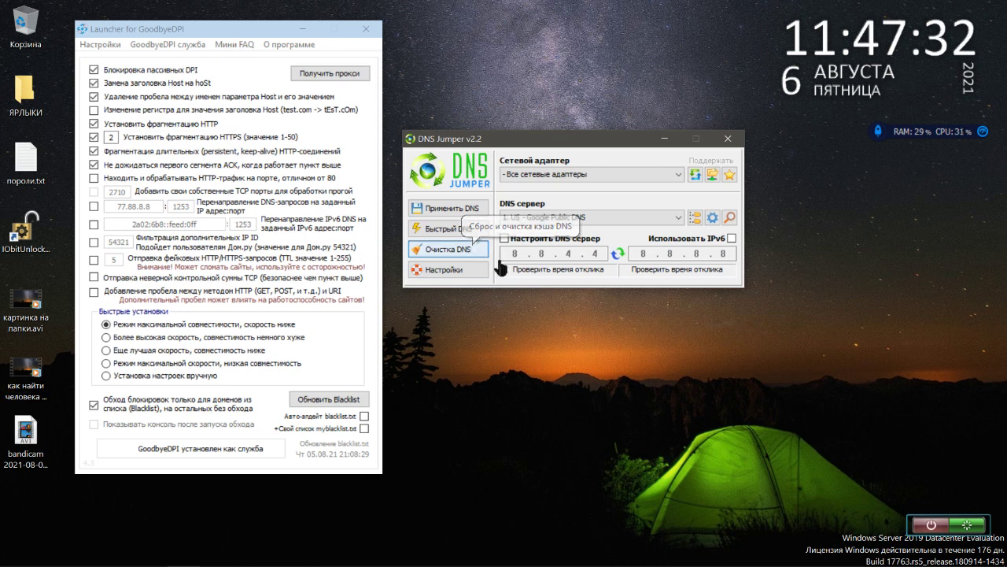
{"action": "left_click", "coordinate": [569, 176]}
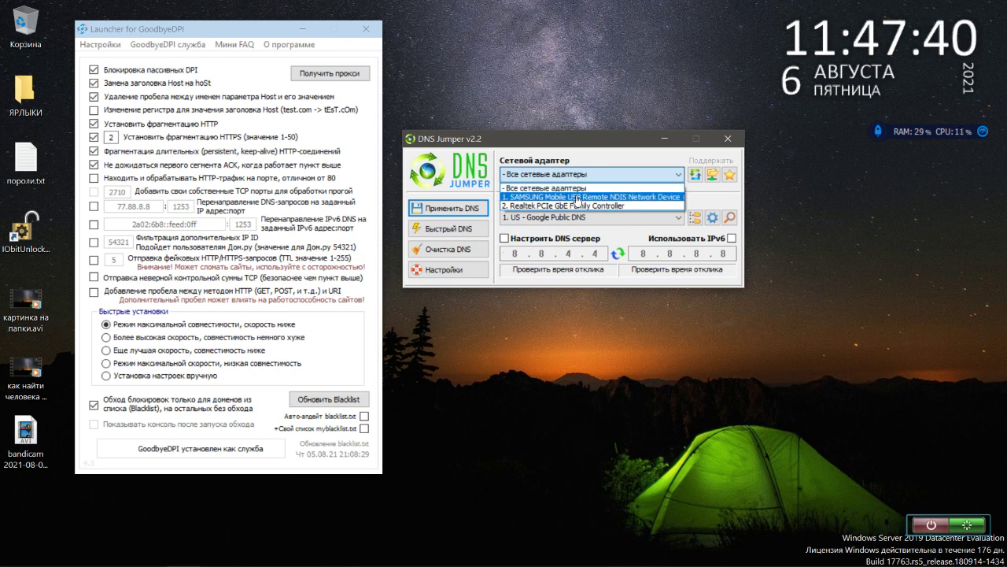
{"action": "left_click", "coordinate": [577, 198]}
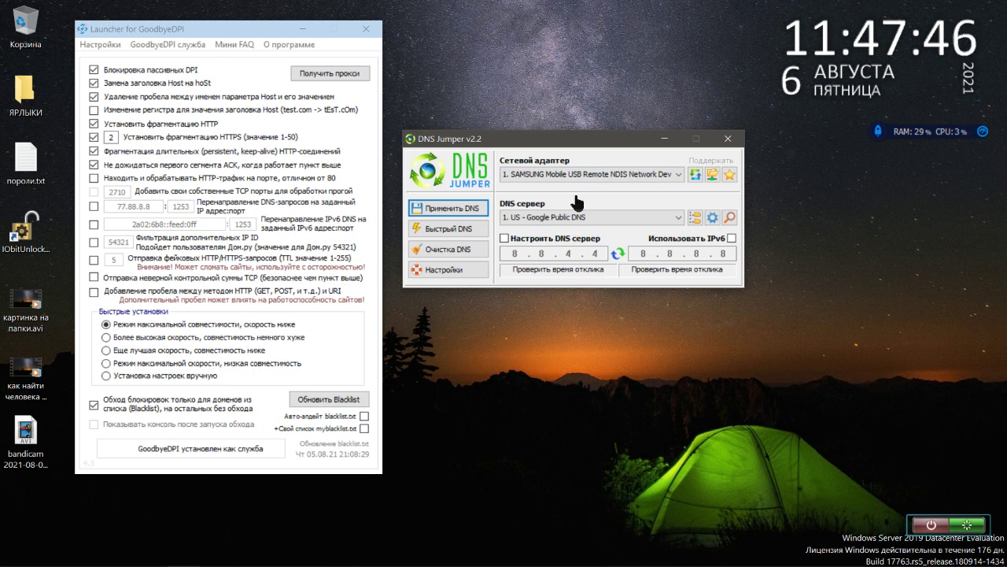
Step: Enable the custom DNS server option, try swapping the two addresses, and test the response times of 8.8.4.4 and 8.8.8.8
{"action": "left_click", "coordinate": [505, 239]}
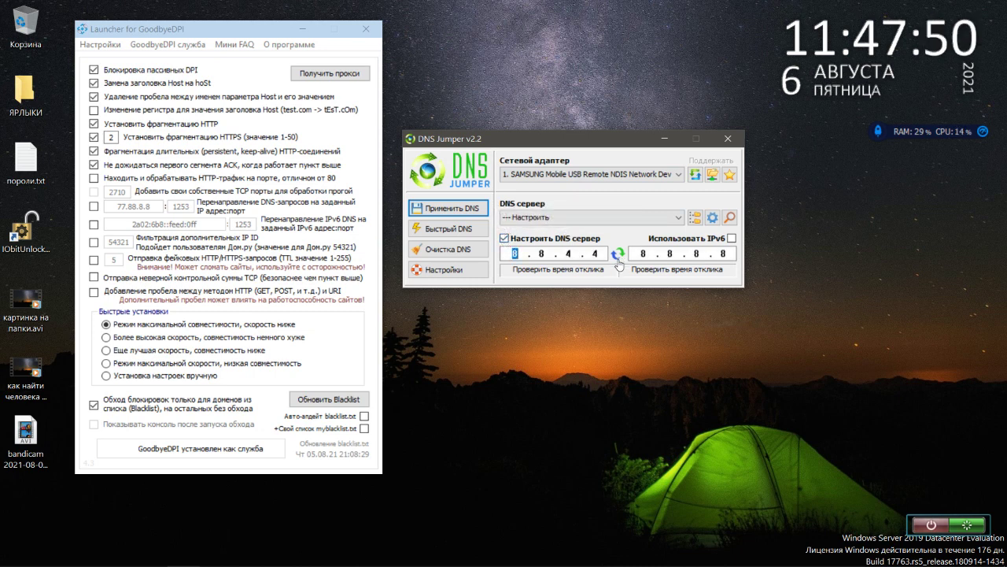
{"action": "left_click", "coordinate": [588, 271]}
{"action": "left_click", "coordinate": [589, 271]}
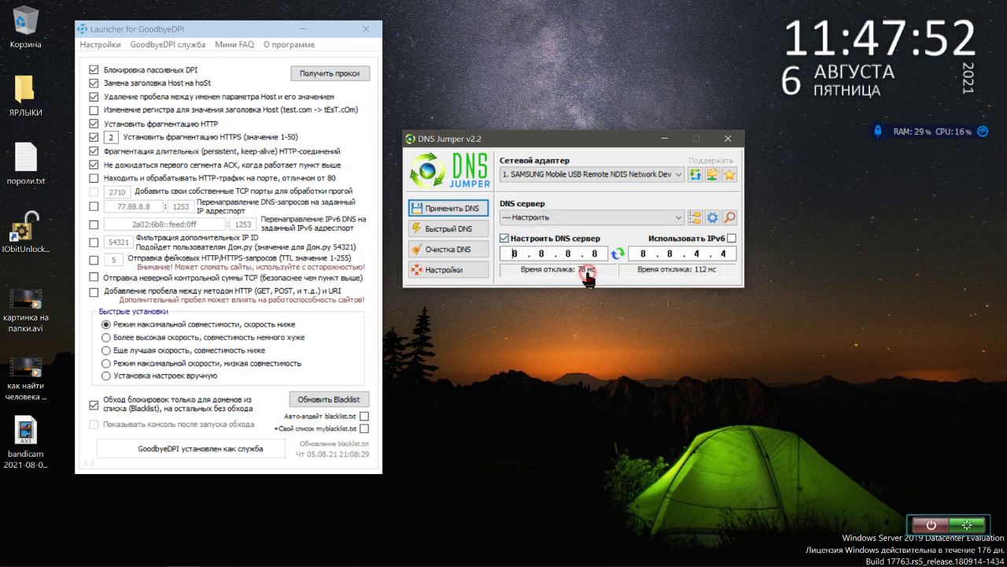
{"action": "left_click", "coordinate": [588, 271]}
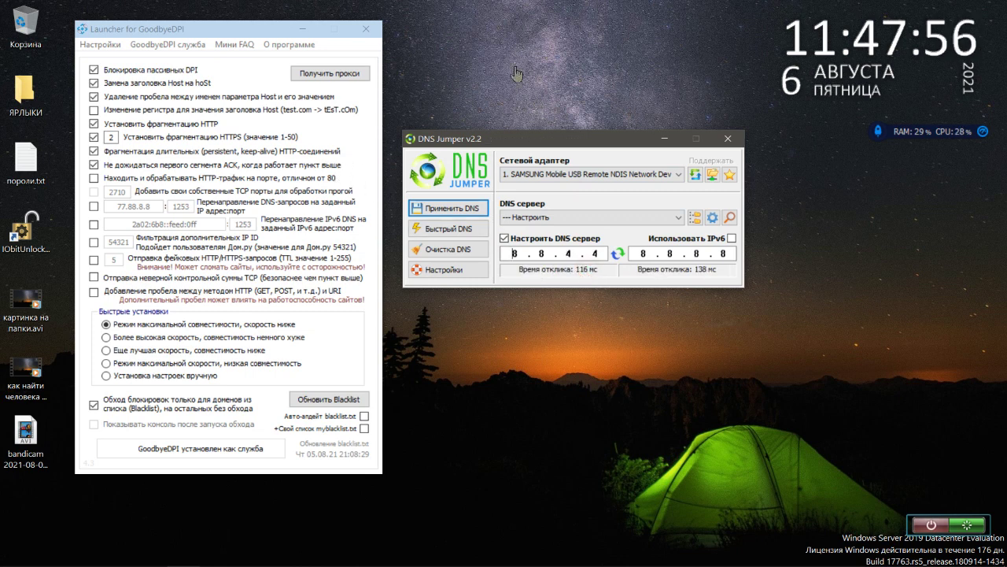
Step: Open Control Panel from the dock, view the regional format and additional settings, and dismiss the phone and modem location dialog
{"action": "mouse_move", "coordinate": [429, 12]}
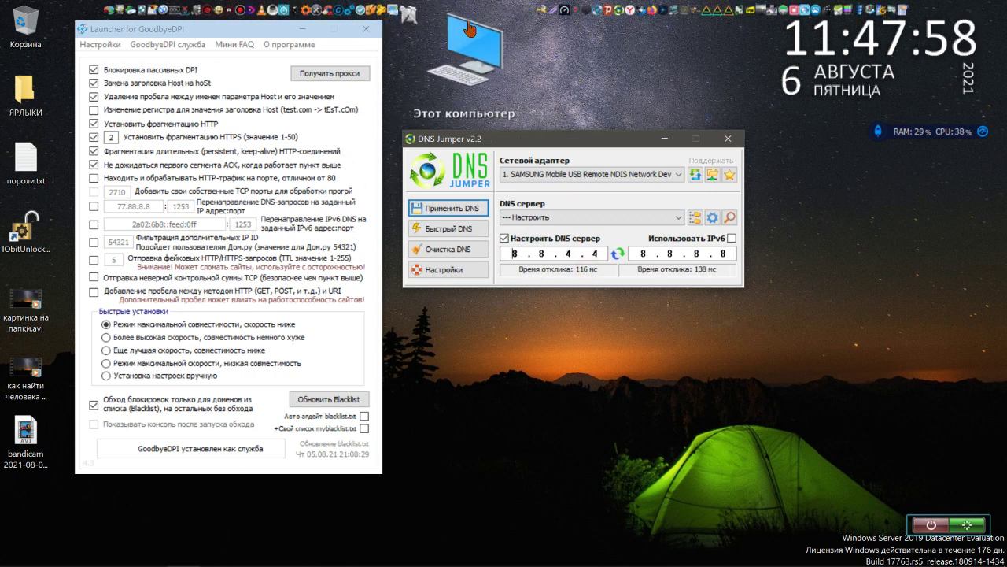
{"action": "left_click", "coordinate": [417, 24]}
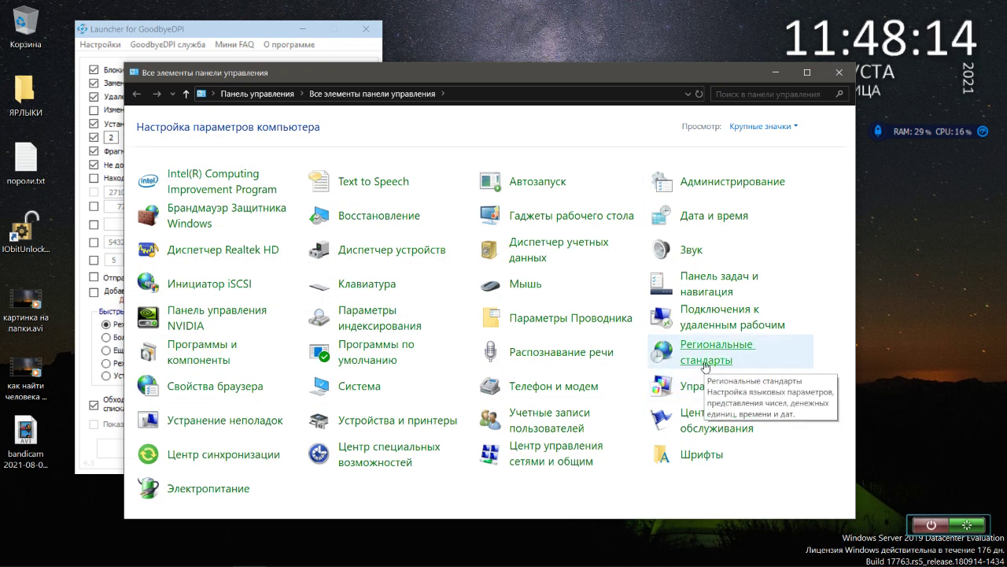
{"action": "left_click", "coordinate": [706, 367]}
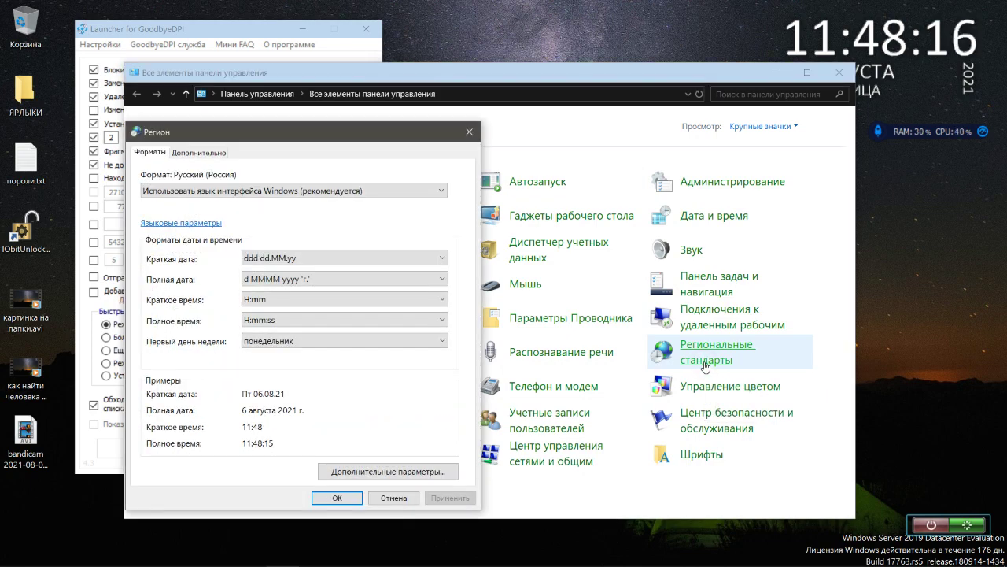
{"action": "left_click", "coordinate": [201, 154]}
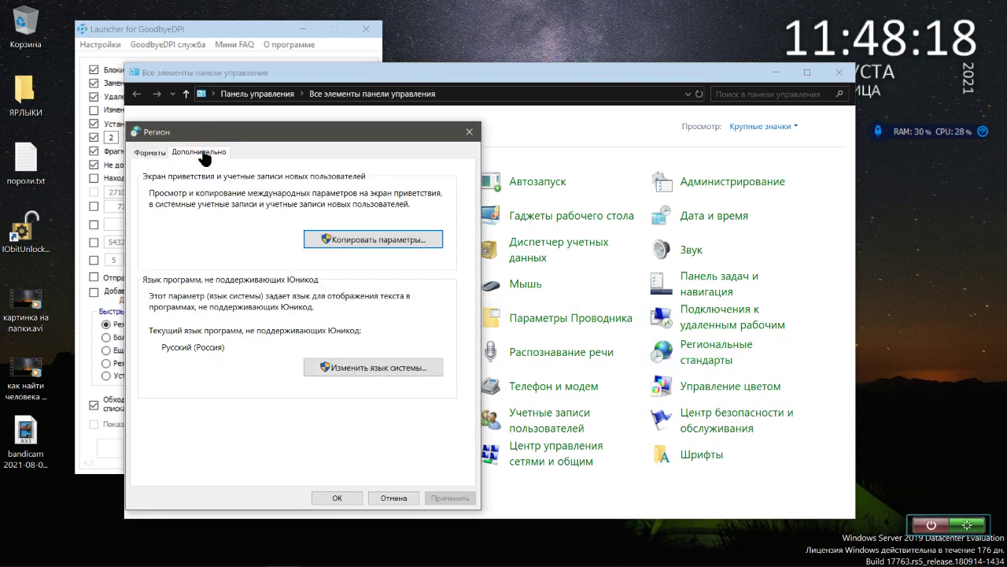
{"action": "left_click", "coordinate": [469, 131]}
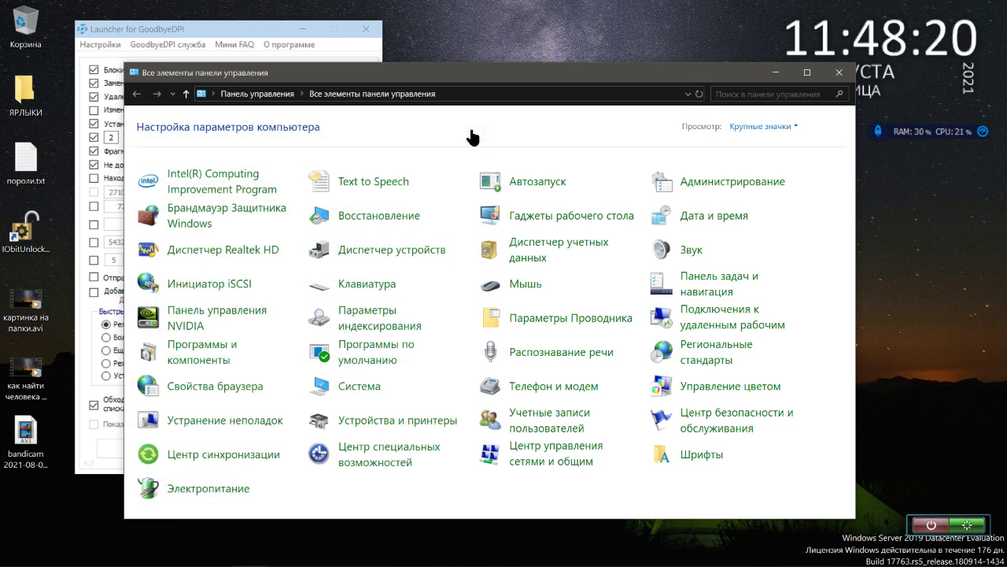
{"action": "left_click", "coordinate": [596, 386]}
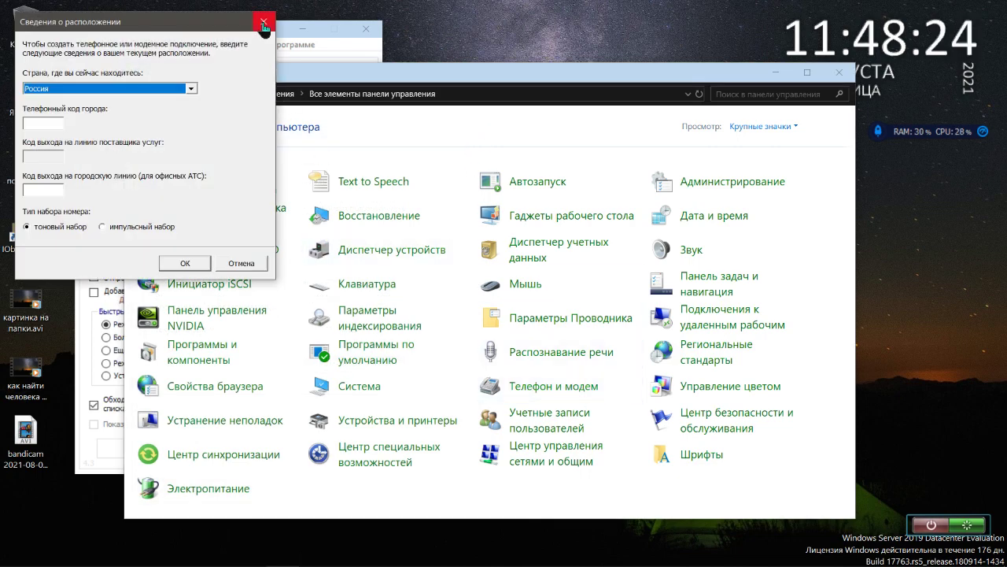
{"action": "left_click", "coordinate": [263, 22]}
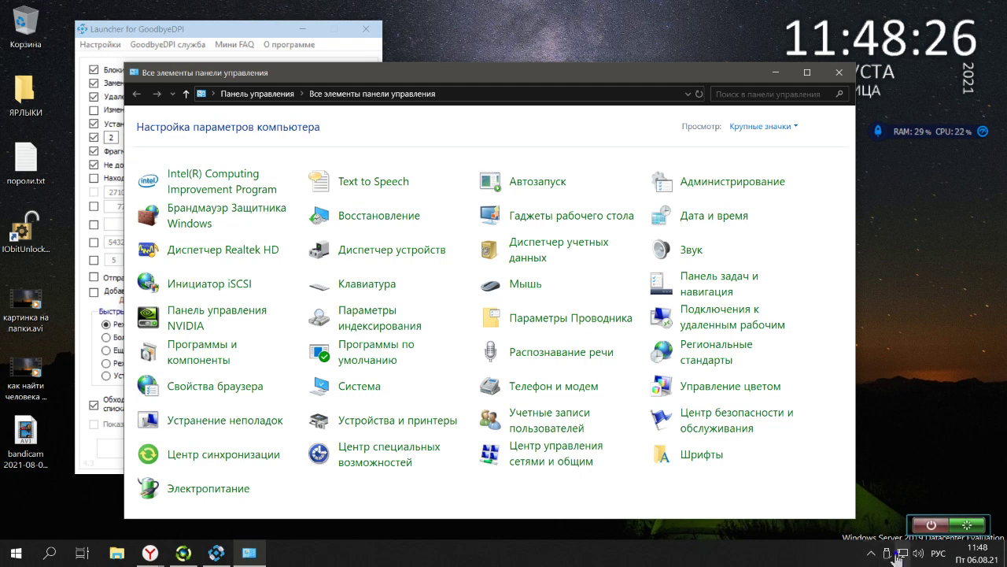
Step: View the network status in the Network and Internet settings, close them, and check the hidden notification-area icons
{"action": "right_click", "coordinate": [900, 555]}
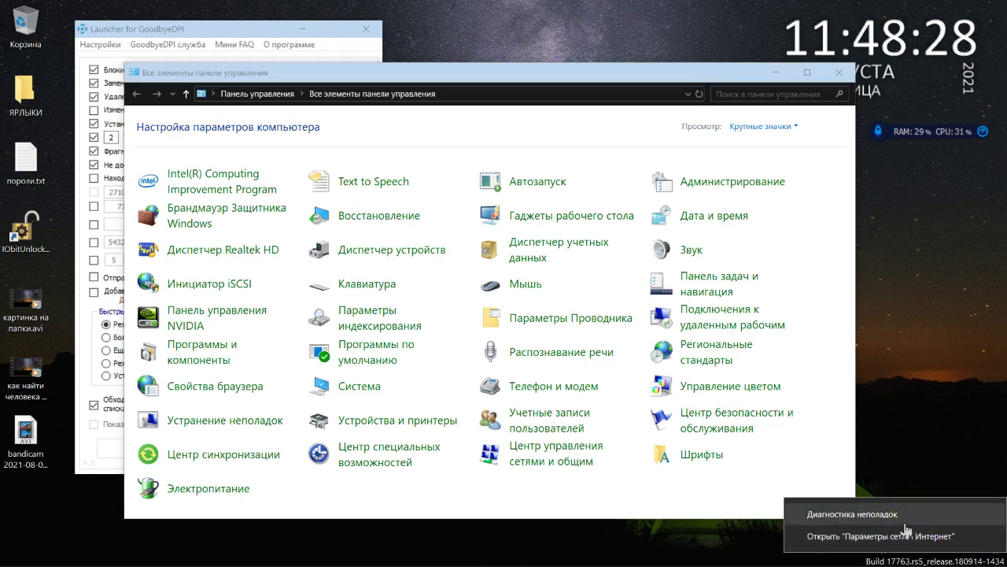
{"action": "left_click", "coordinate": [907, 543]}
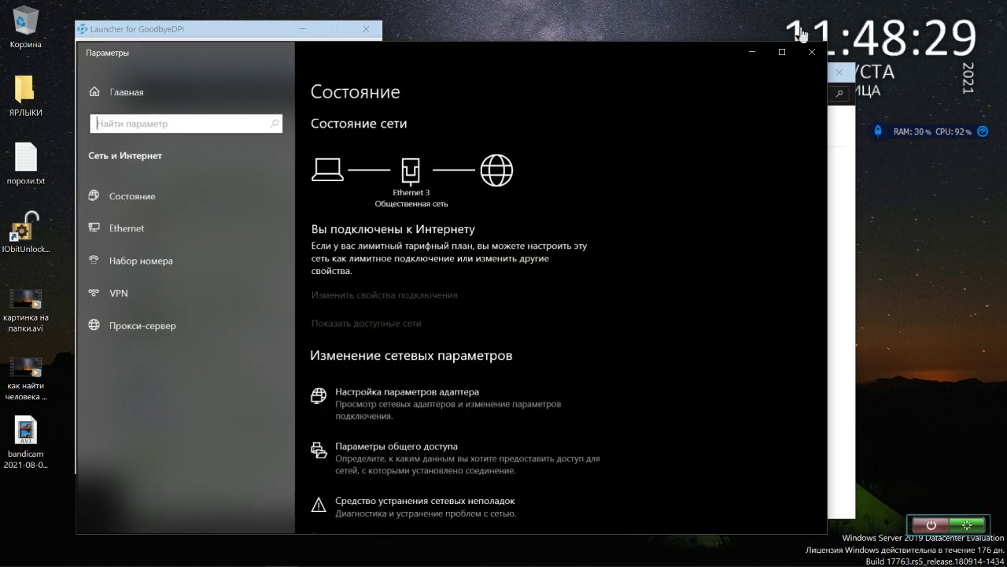
{"action": "left_click", "coordinate": [811, 53]}
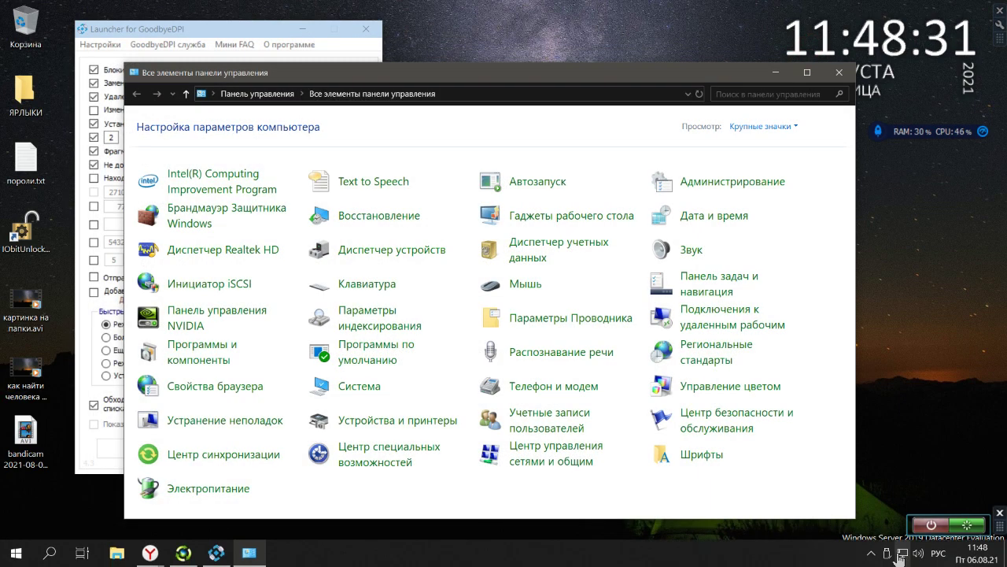
{"action": "left_click", "coordinate": [872, 554]}
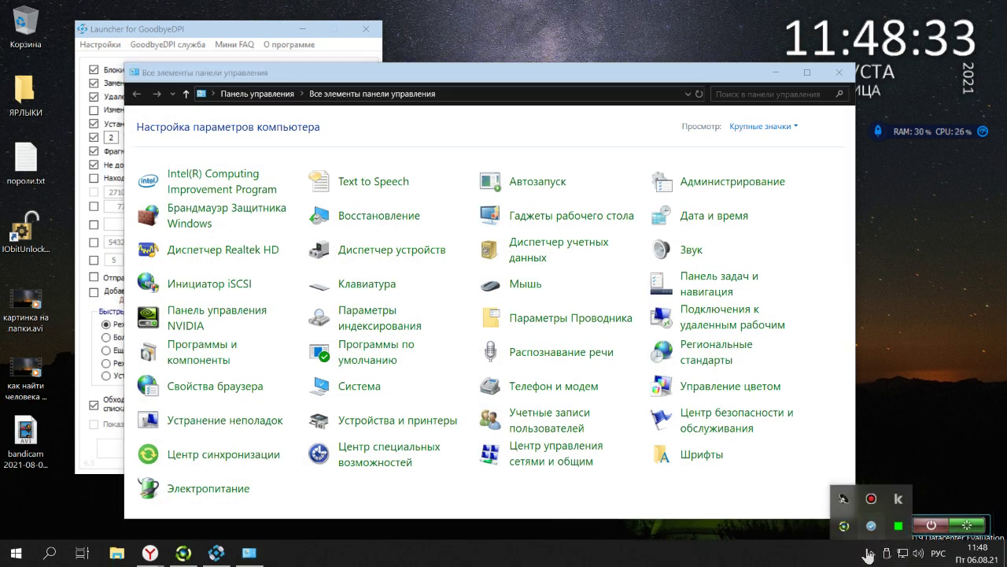
{"action": "left_click", "coordinate": [870, 556]}
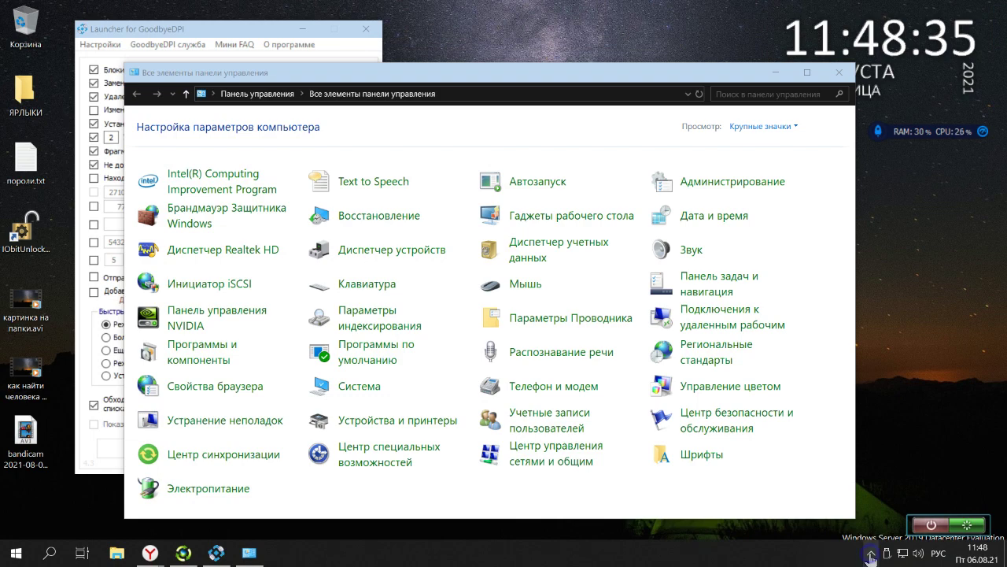
{"action": "right_click", "coordinate": [872, 556]}
{"action": "left_click", "coordinate": [855, 557]}
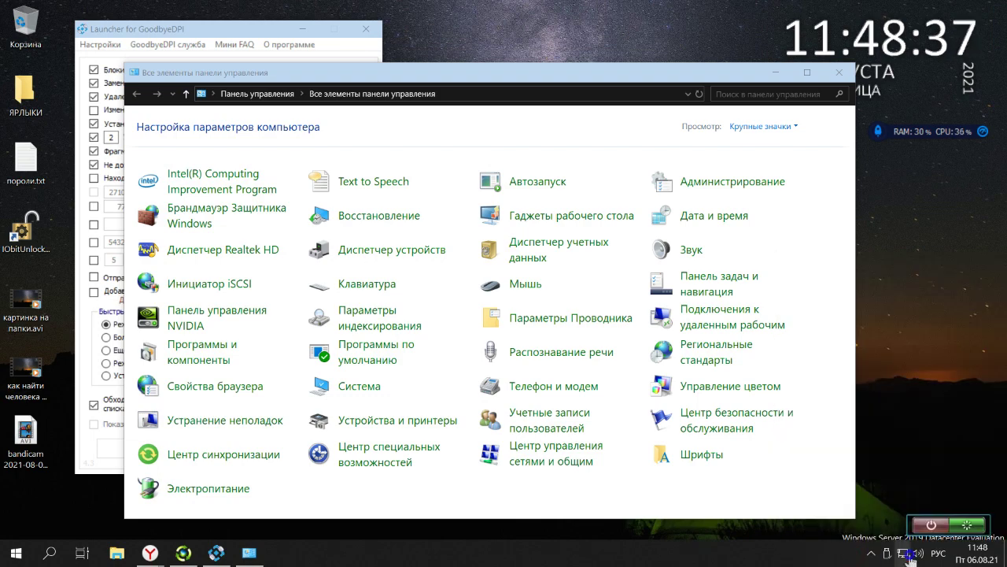
Step: Try to run the Windows network diagnostics for the current connection
{"action": "right_click", "coordinate": [907, 556]}
{"action": "left_click", "coordinate": [910, 523]}
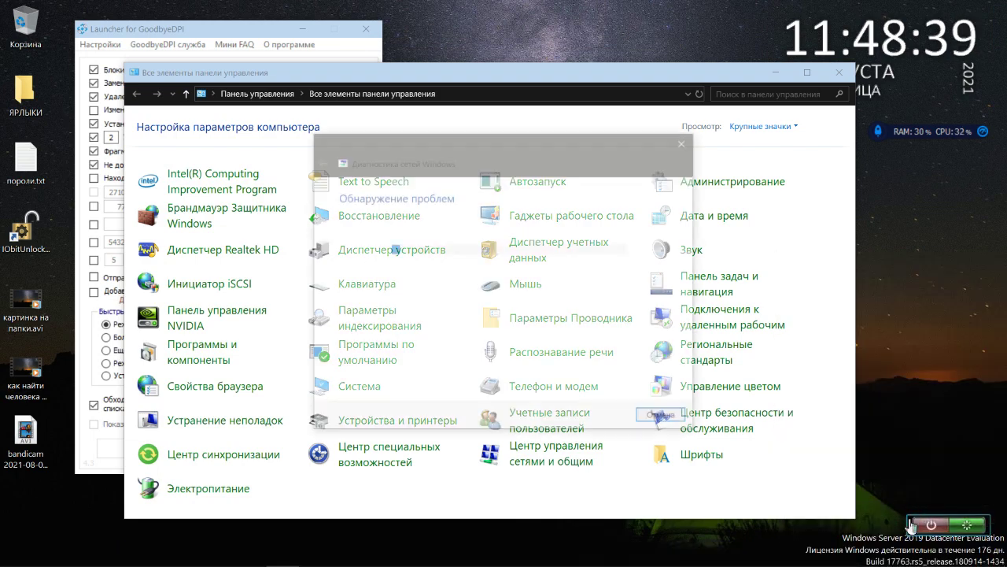
{"action": "left_click", "coordinate": [669, 418]}
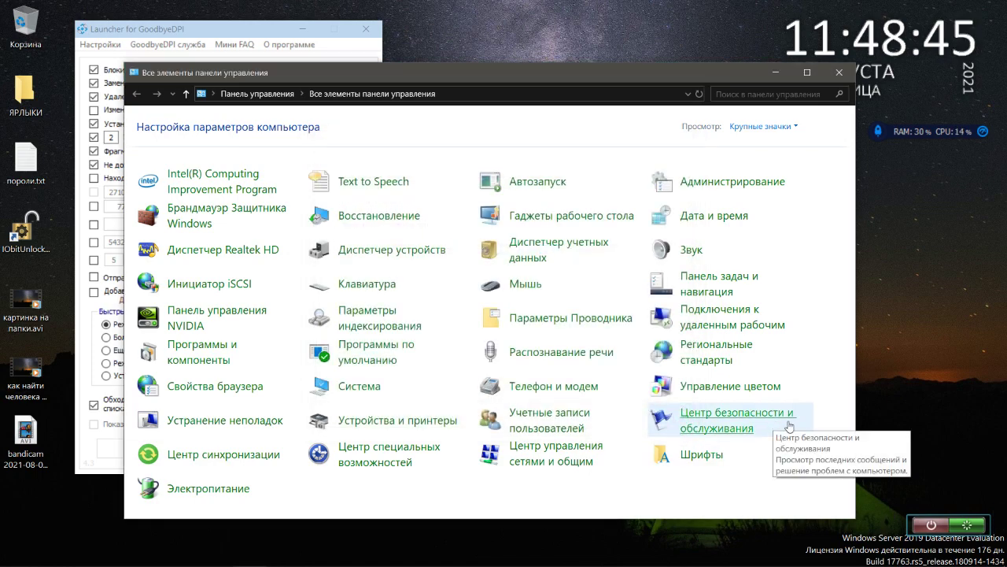
Step: Open the iSCSI Initiator properties and look through the discovery, favourite targets, configuration and RADIUS settings
{"action": "left_click", "coordinate": [227, 291]}
{"action": "left_click", "coordinate": [545, 350]}
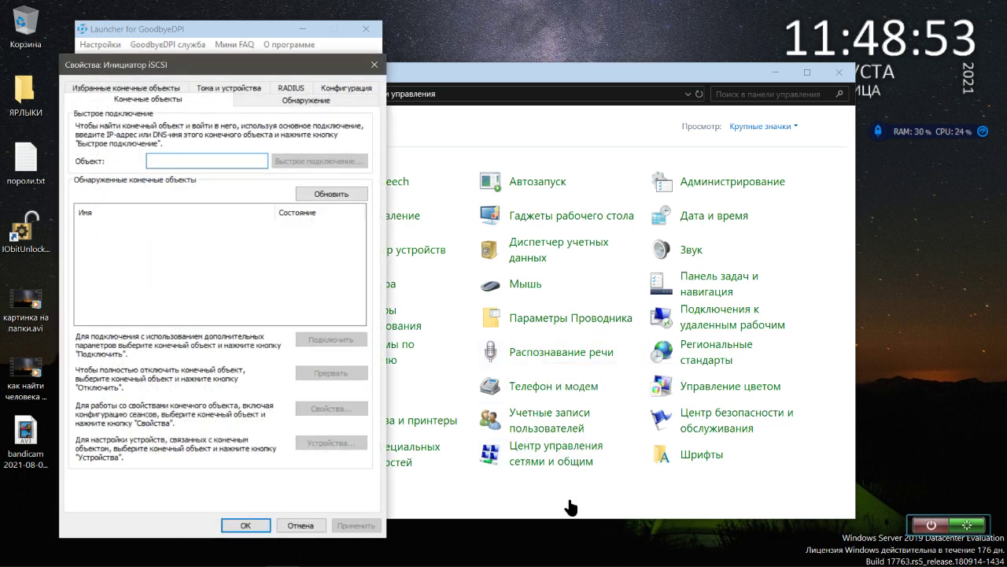
{"action": "left_click", "coordinate": [260, 102]}
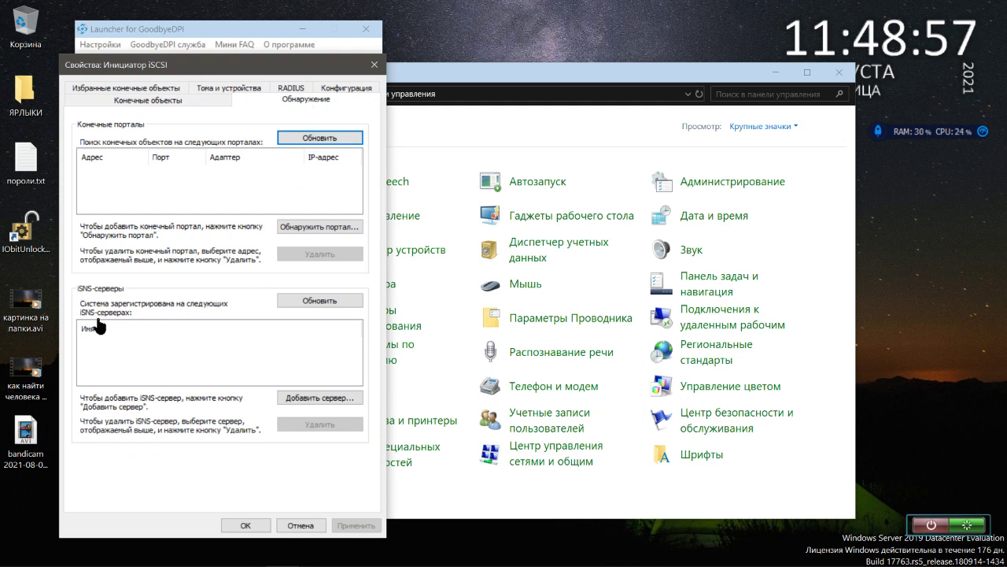
{"action": "left_click", "coordinate": [99, 89]}
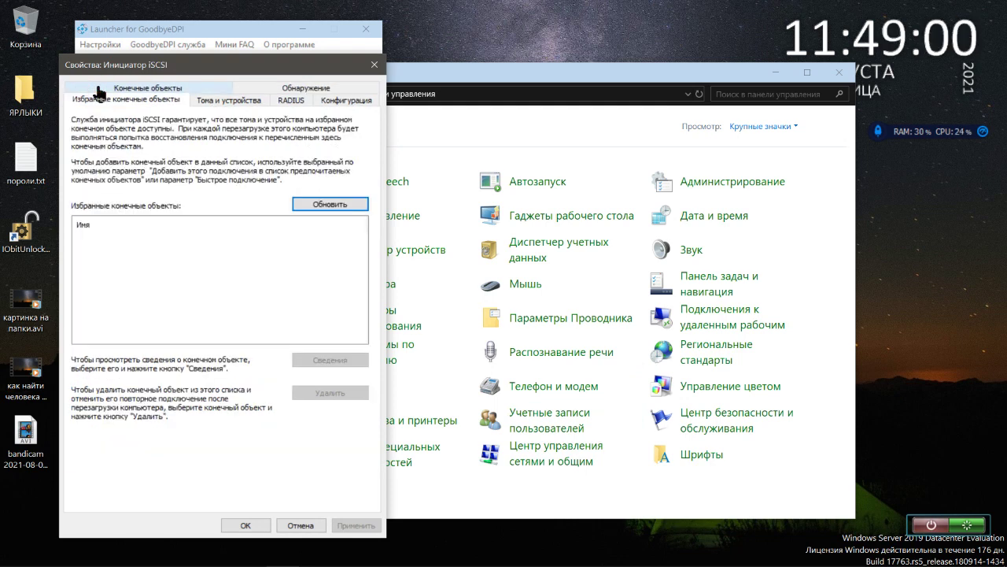
{"action": "left_click", "coordinate": [199, 100]}
{"action": "left_click", "coordinate": [291, 90]}
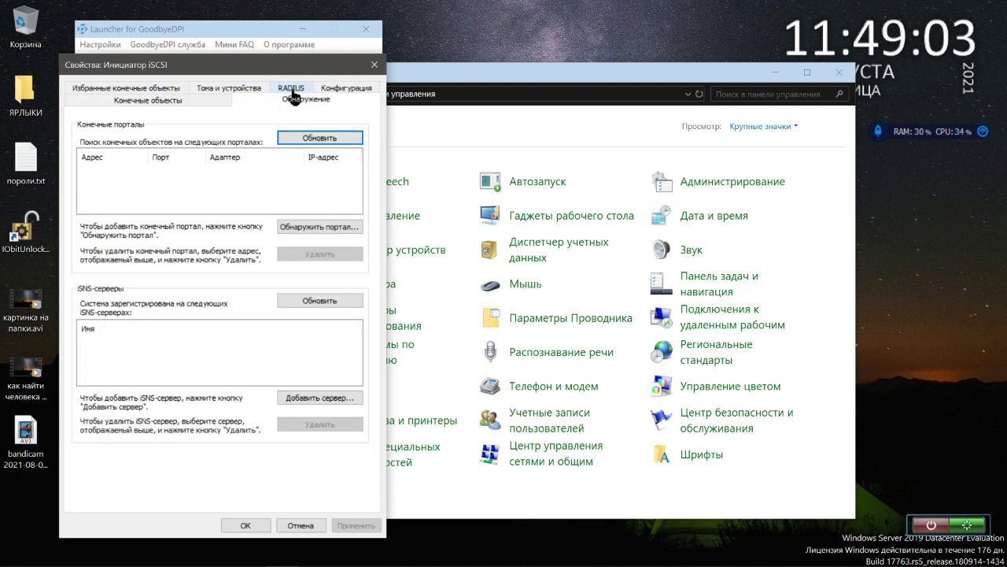
{"action": "left_click", "coordinate": [324, 88]}
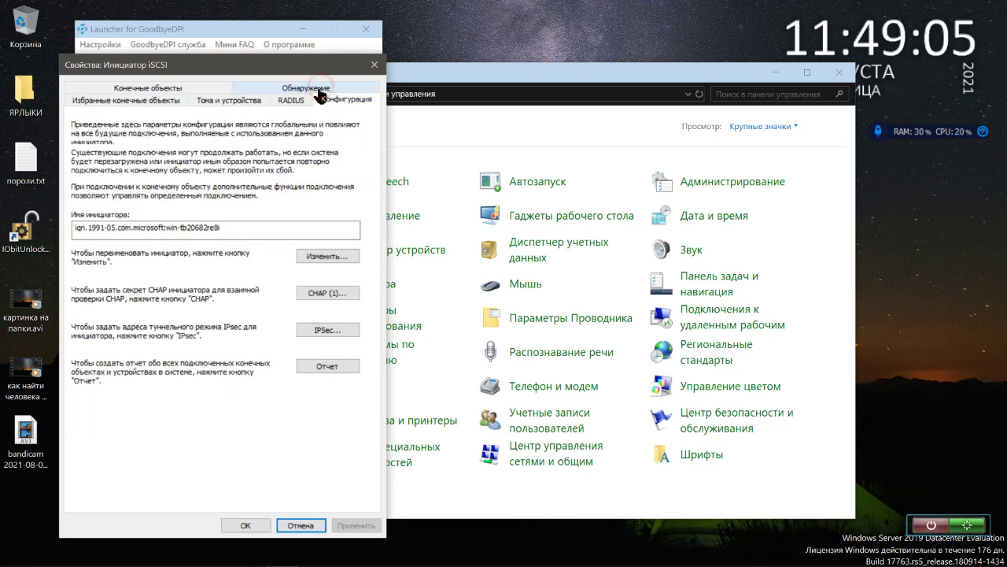
{"action": "left_click", "coordinate": [288, 100]}
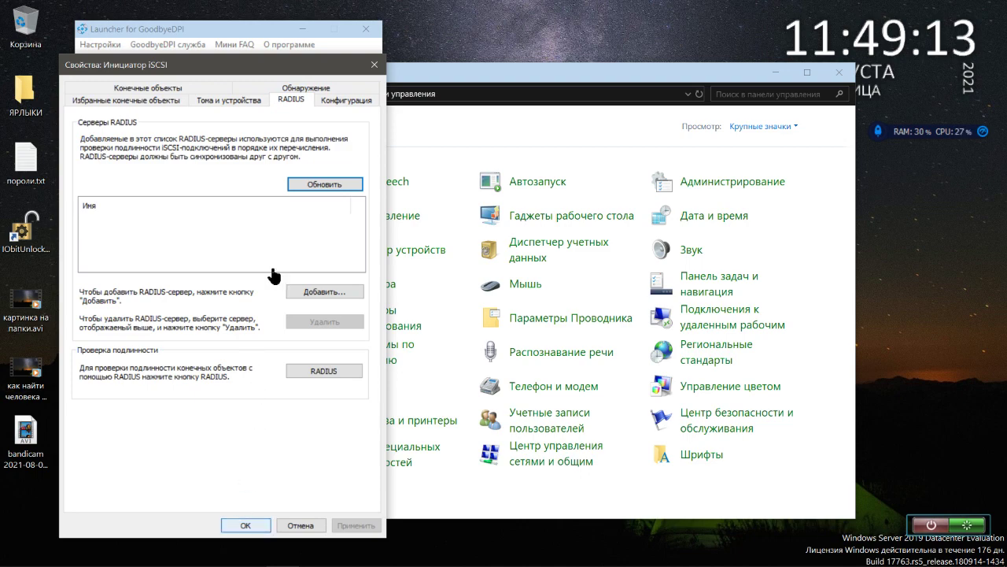
Step: Dismiss the iSCSI Initiator properties, view the RemoteApp and Desktop Connections page, and close Control Panel
{"action": "left_click", "coordinate": [315, 101]}
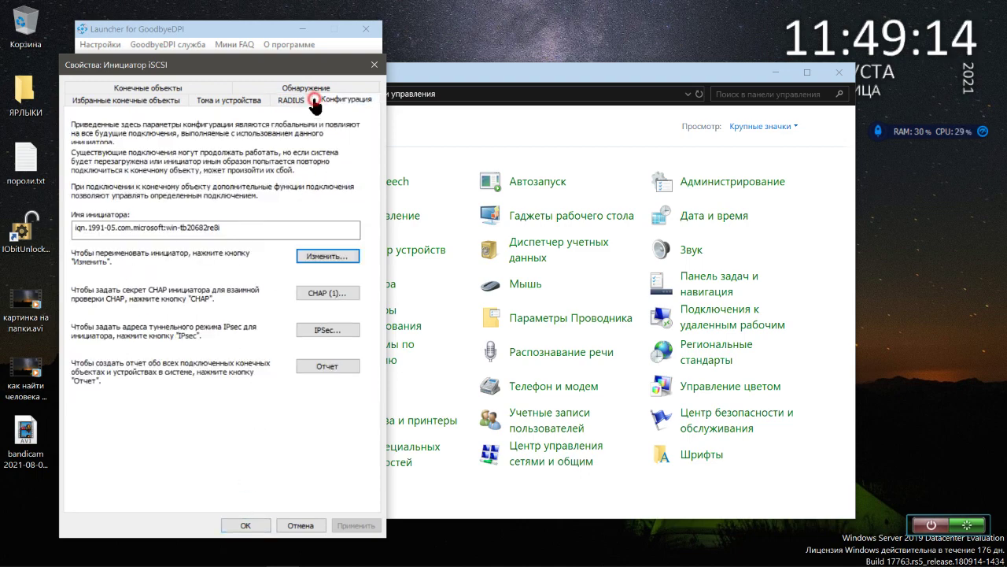
{"action": "left_click", "coordinate": [374, 65]}
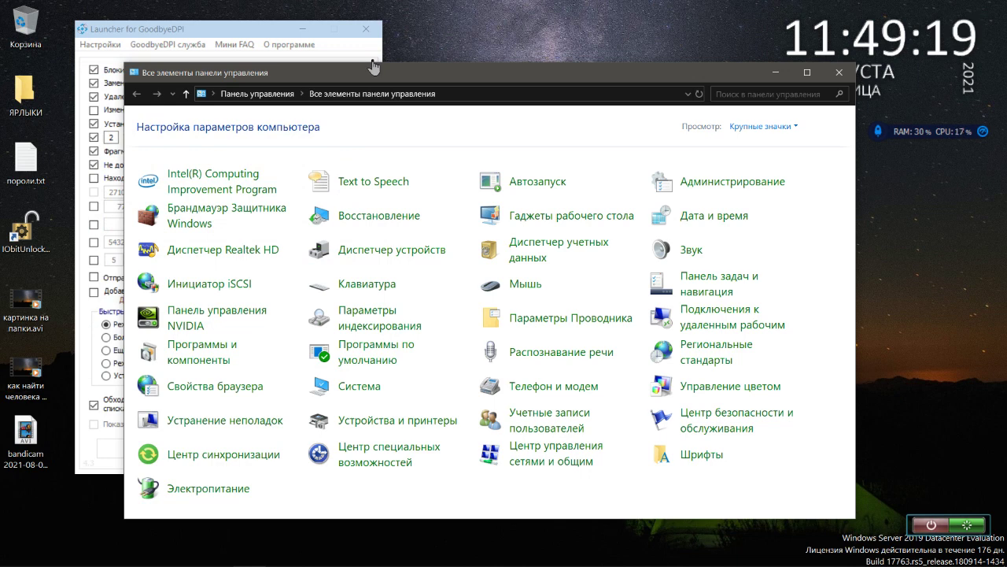
{"action": "left_click", "coordinate": [707, 324]}
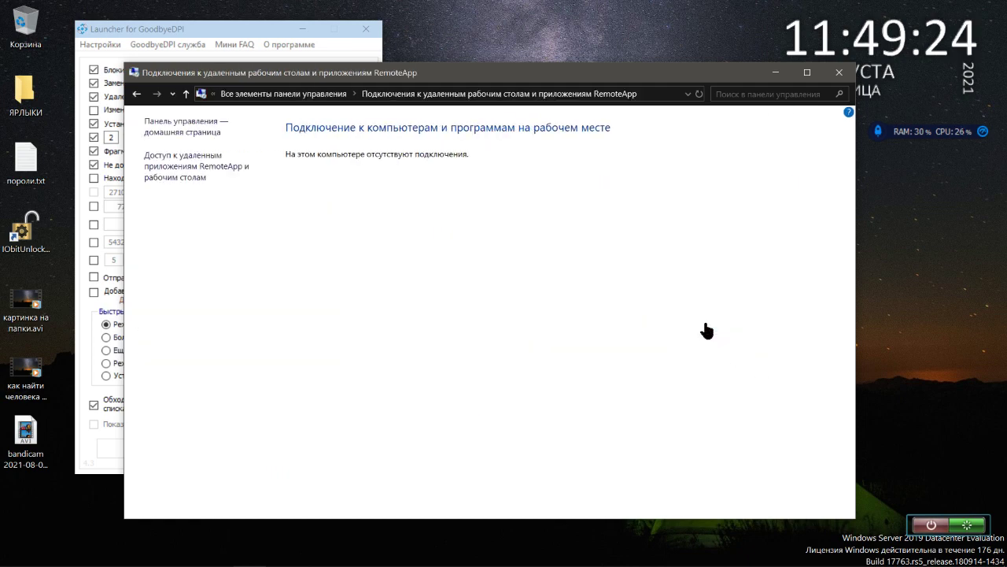
{"action": "left_click", "coordinate": [837, 76]}
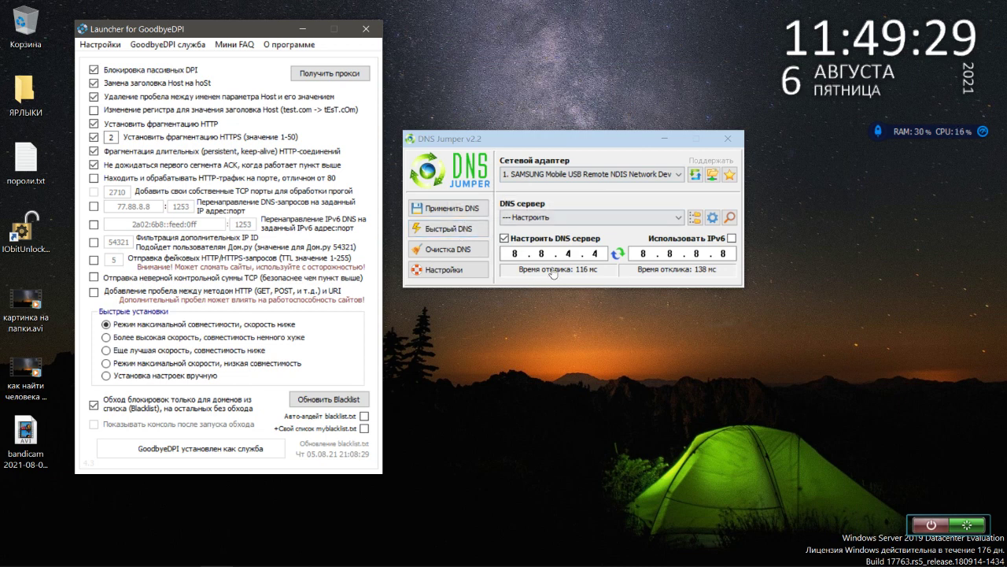
Step: Apply DNS servers 8.8.4.4 and 8.8.8.8 to the SAMSUNG network adapter in DNS Jumper, and close it and the GoodbyeDPI launcher
{"action": "left_click", "coordinate": [460, 208]}
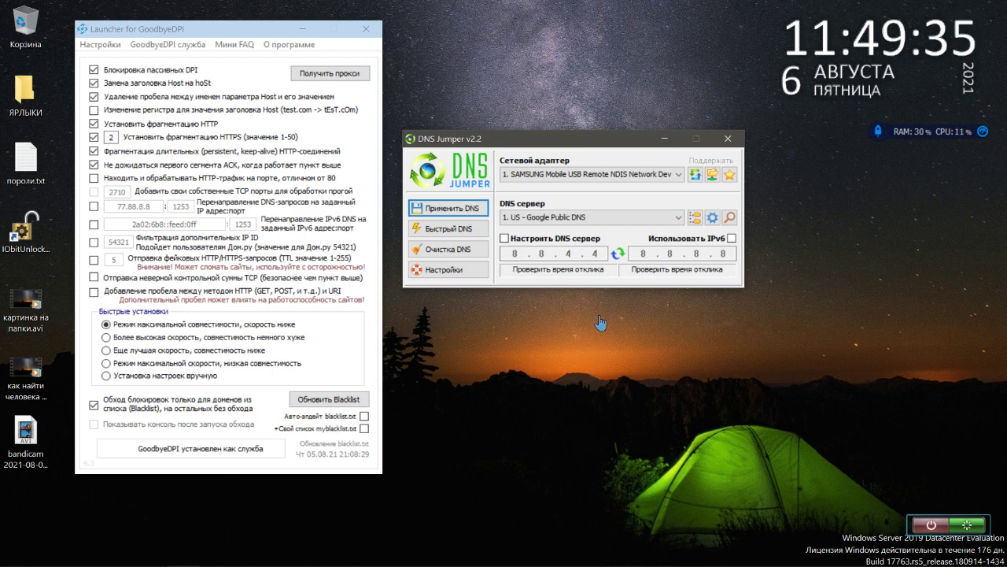
{"action": "left_click", "coordinate": [725, 139]}
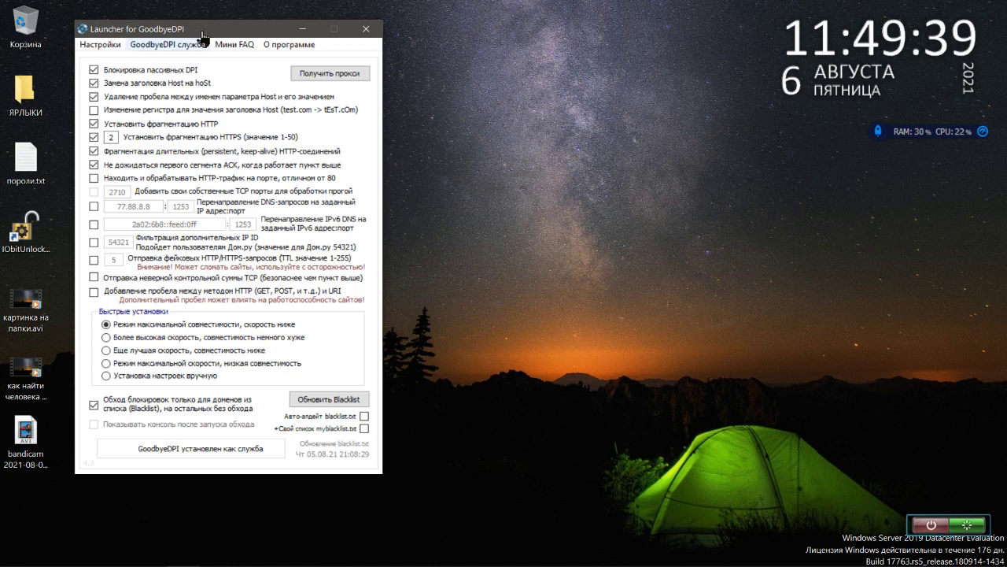
{"action": "left_click_drag", "start_coordinate": [205, 33], "coordinate": [350, 46]}
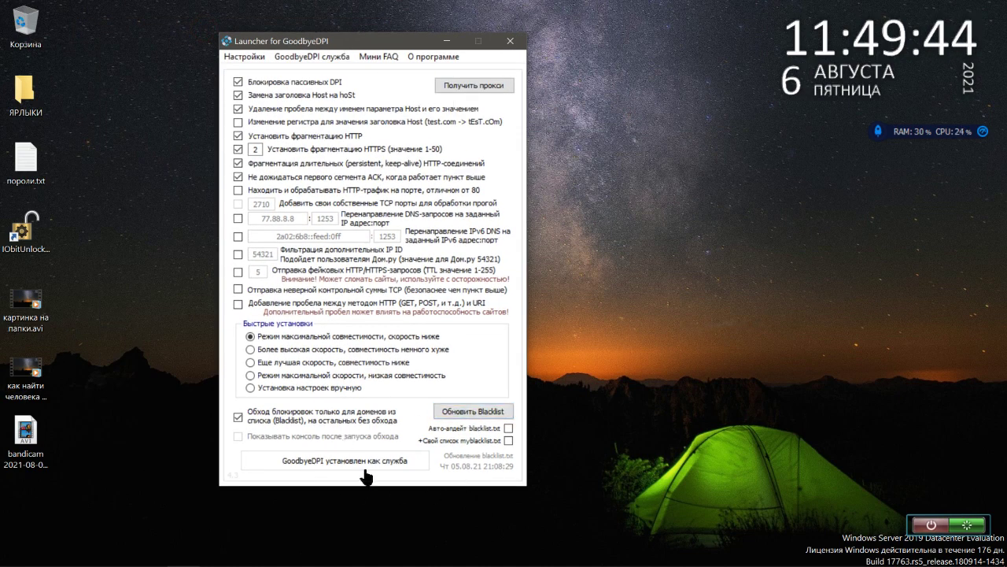
{"action": "left_click", "coordinate": [510, 41]}
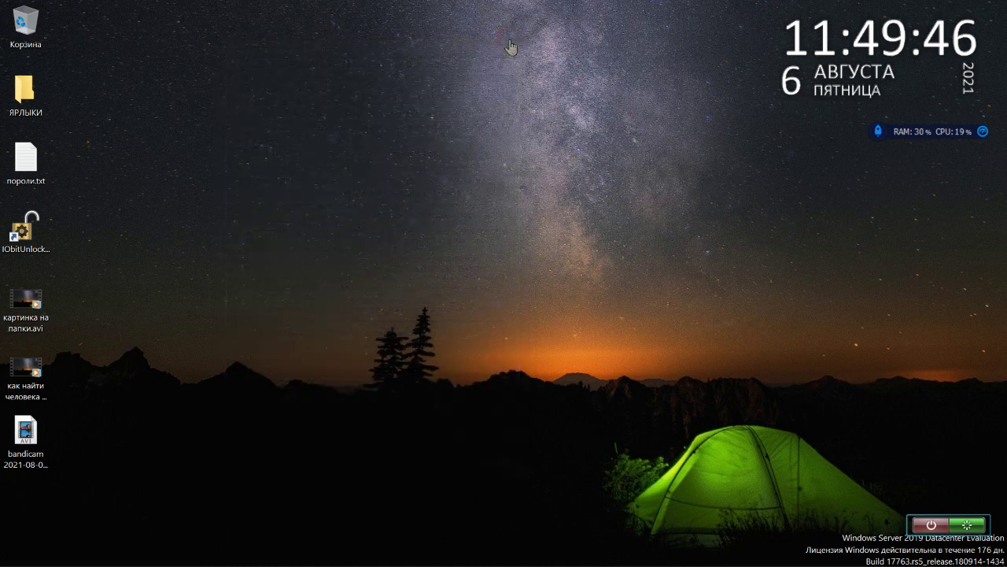
Step: Open Server Manager and look over the dashboard's roles and server groups
{"action": "mouse_move", "coordinate": [503, 8]}
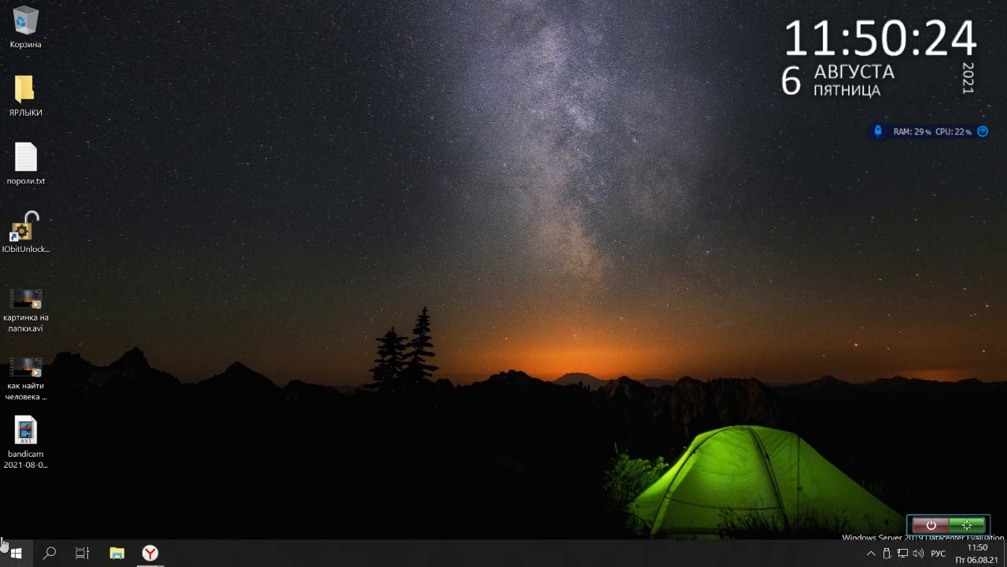
{"action": "left_click", "coordinate": [16, 553]}
{"action": "scroll", "coordinate": [122, 421], "scroll_direction": "down", "scroll_amount": 10}
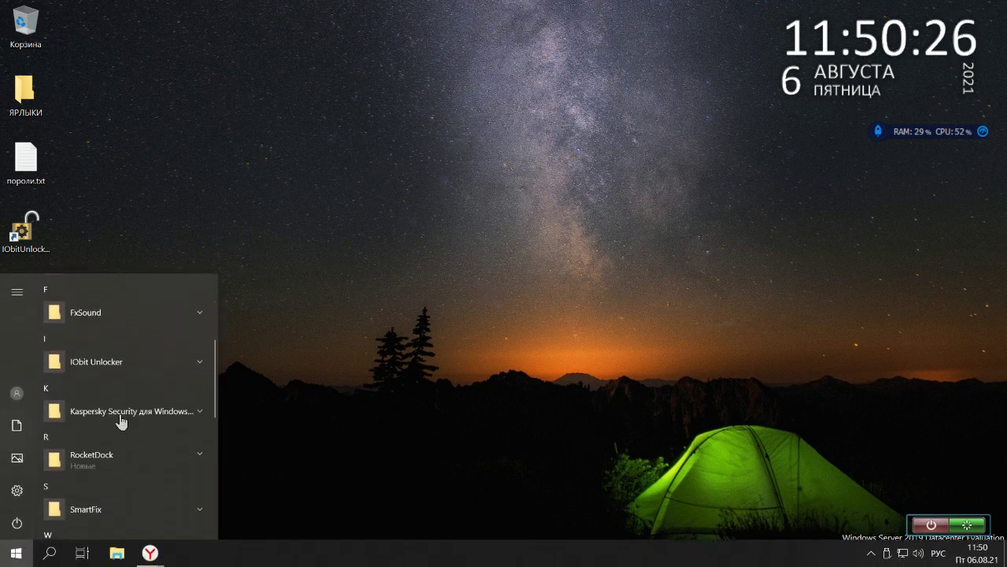
{"action": "left_click", "coordinate": [124, 409]}
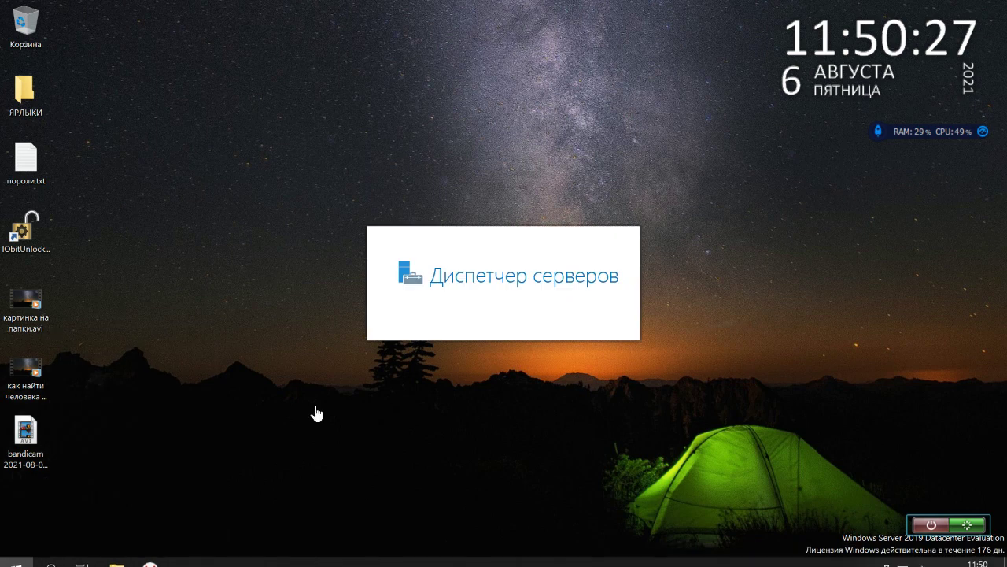
{"action": "scroll", "coordinate": [375, 402], "scroll_direction": "down", "scroll_amount": 3}
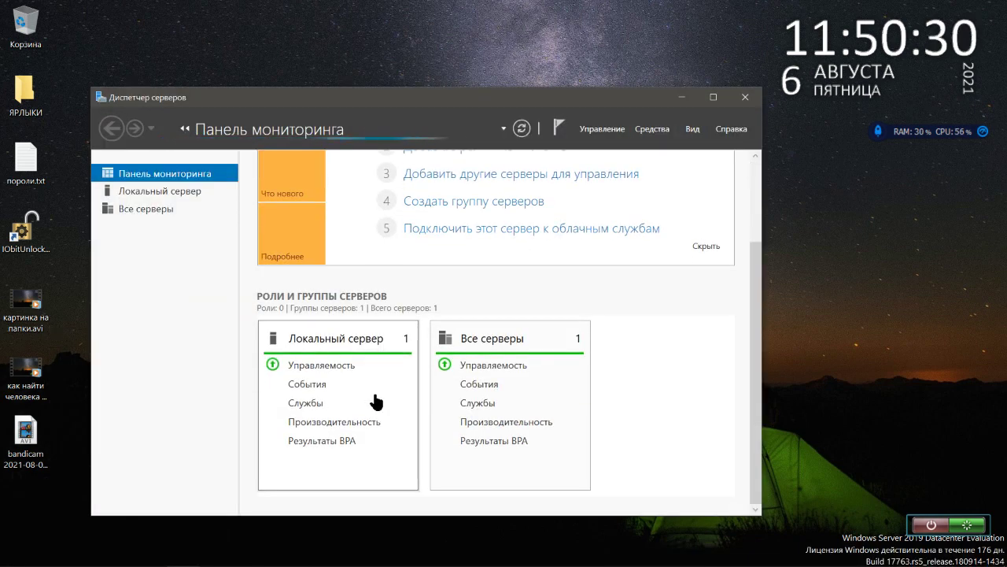
{"action": "scroll", "coordinate": [376, 403], "scroll_direction": "up", "scroll_amount": 3}
{"action": "scroll", "coordinate": [578, 392], "scroll_direction": "down", "scroll_amount": 3}
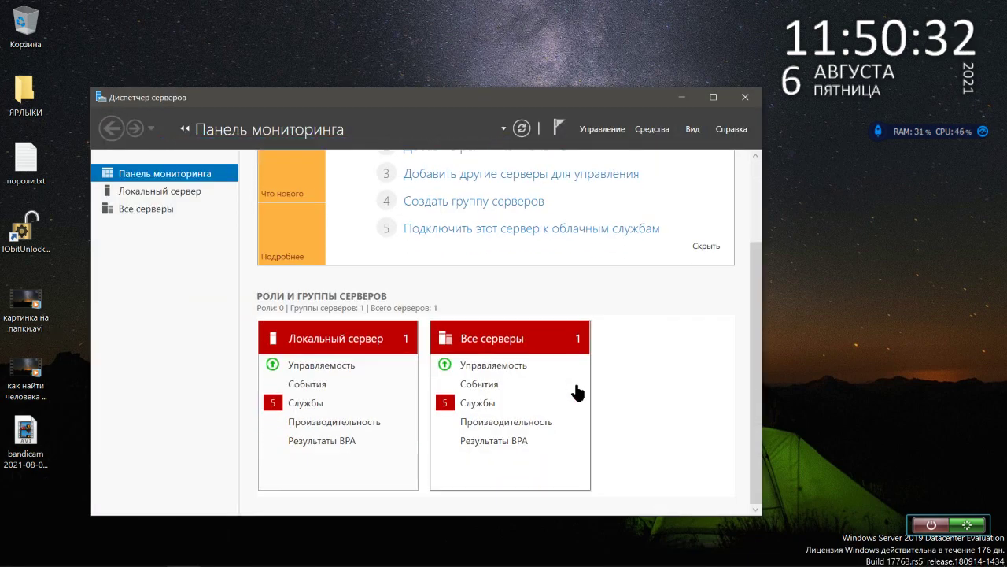
Step: View the All Servers and Local Server pages, and close Server Manager
{"action": "left_click", "coordinate": [184, 208]}
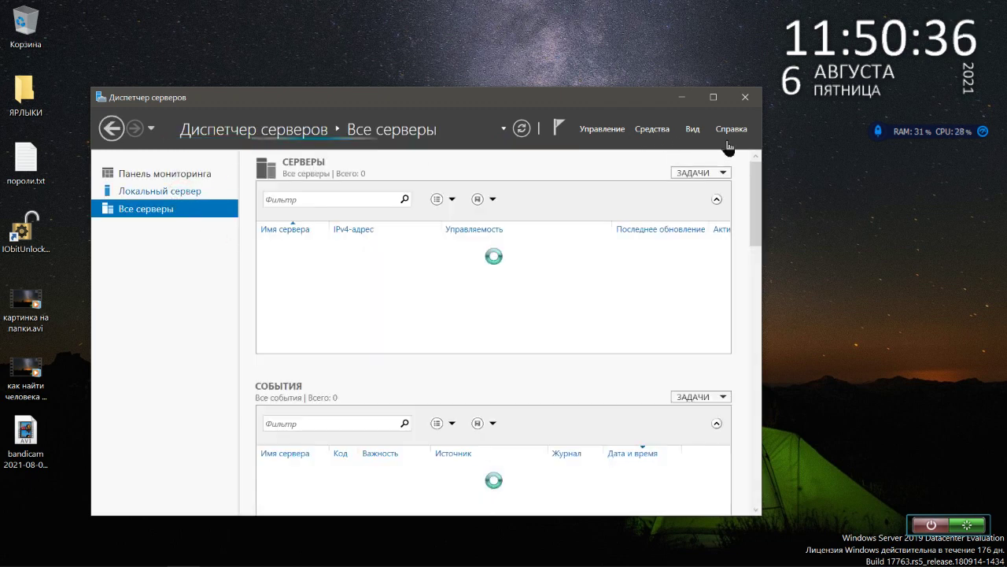
{"action": "left_click", "coordinate": [192, 192]}
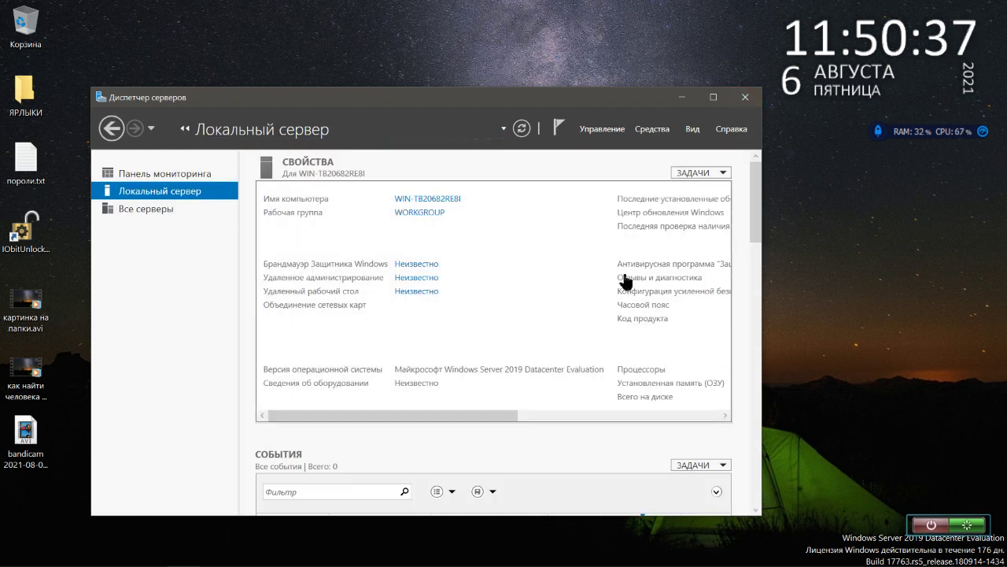
{"action": "left_click", "coordinate": [126, 210]}
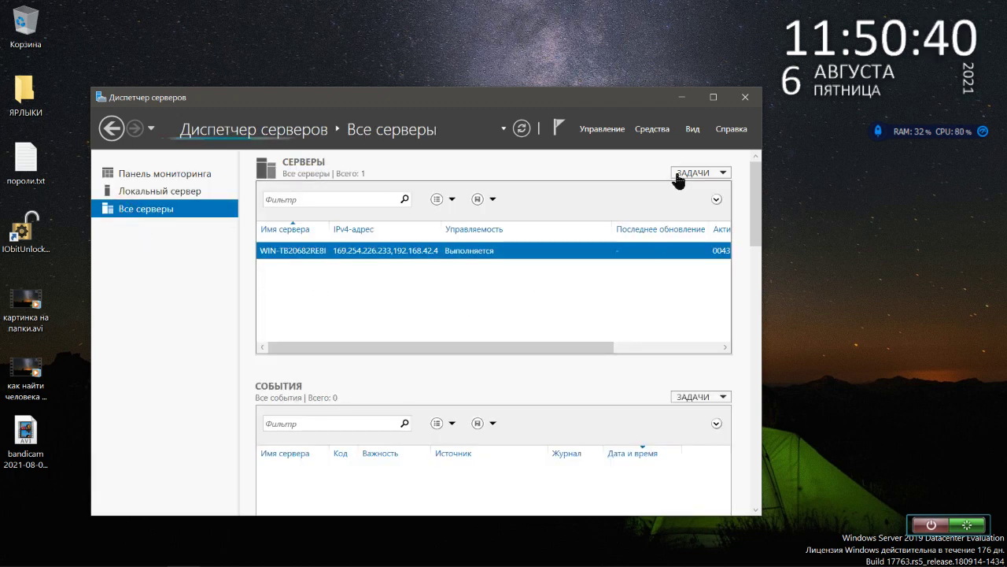
{"action": "left_click", "coordinate": [738, 99]}
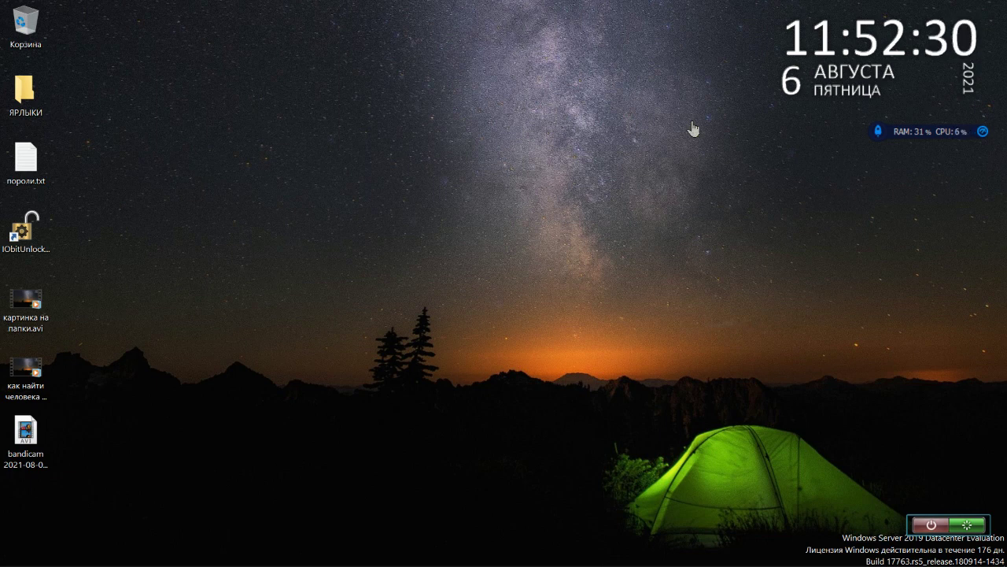
Step: Open This PC from the dock, check the free space on local disks C: and D:, and close the window
{"action": "mouse_move", "coordinate": [496, 14]}
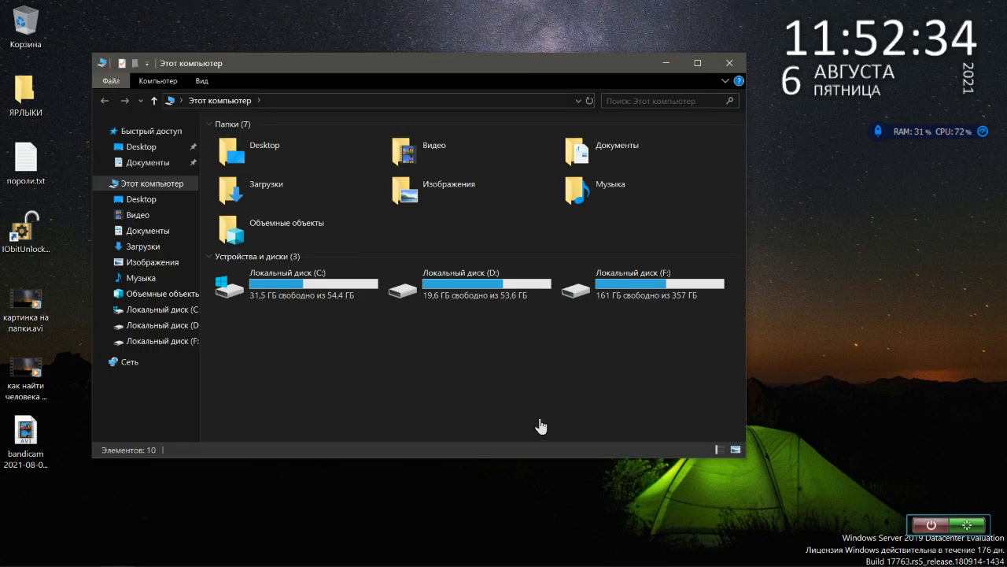
{"action": "left_click", "coordinate": [364, 299]}
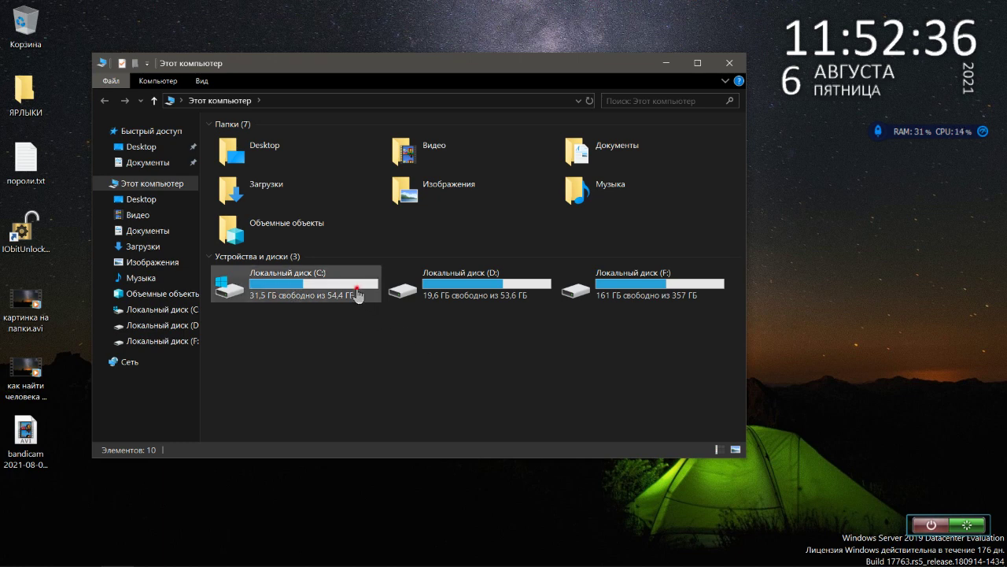
{"action": "left_click", "coordinate": [494, 289]}
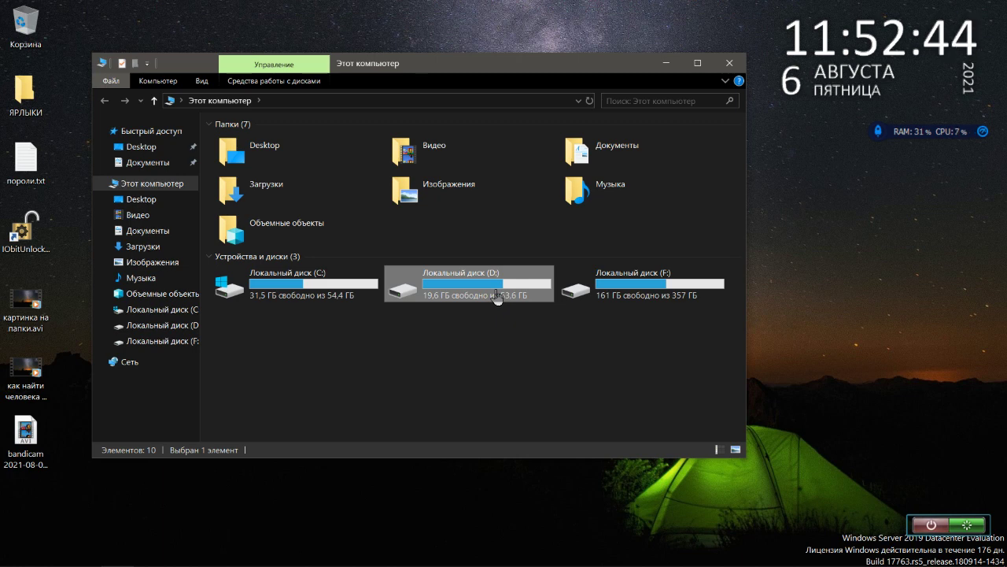
{"action": "left_click", "coordinate": [356, 293]}
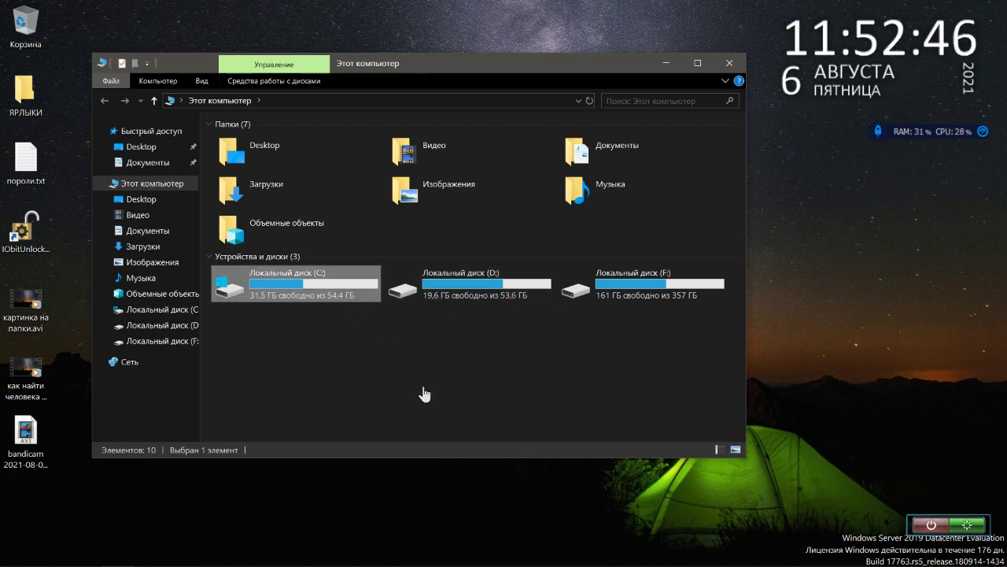
{"action": "left_click", "coordinate": [439, 292]}
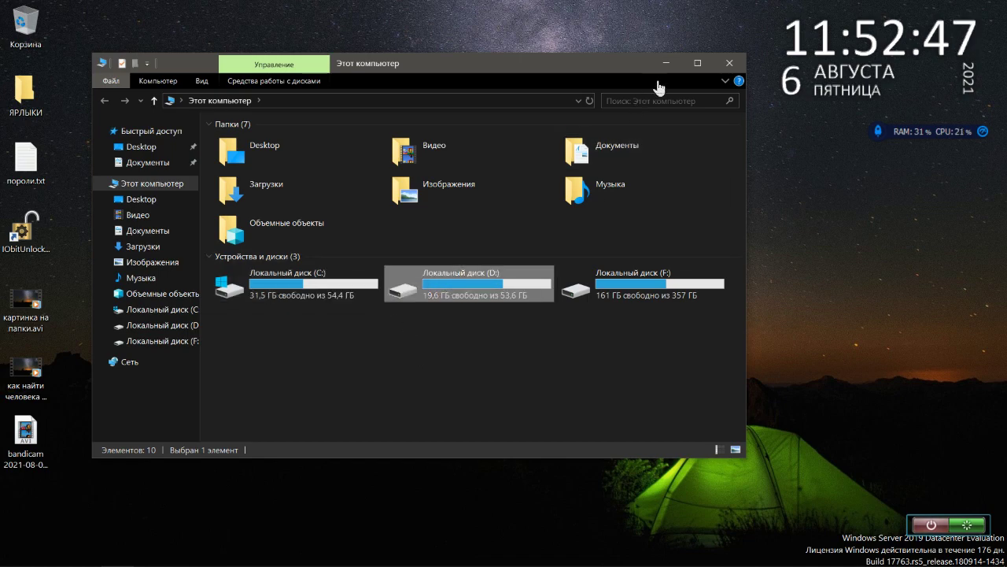
{"action": "left_click", "coordinate": [728, 66]}
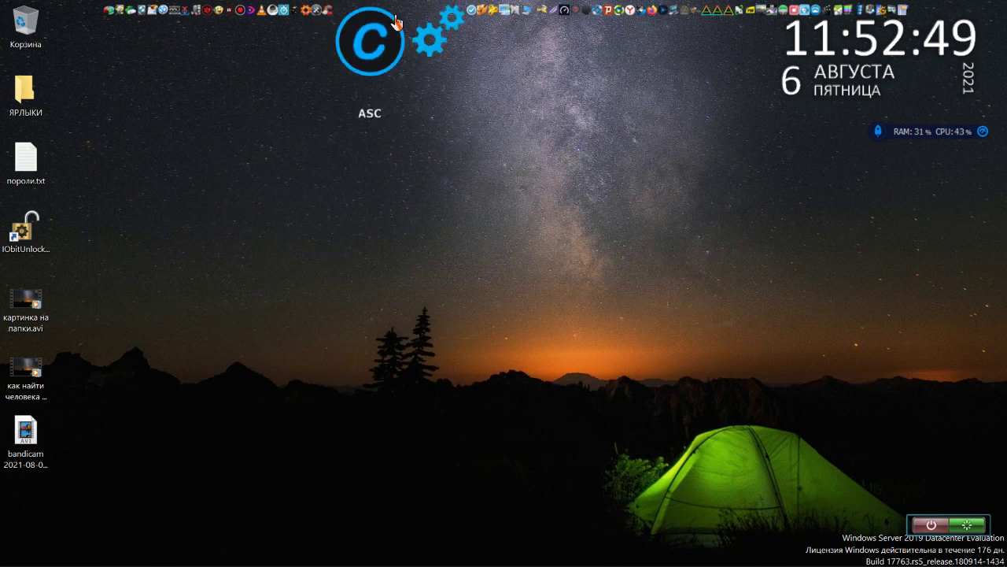
Step: Launch Dism++ from the dock, open a session for Windows 10 Pro on D:, and return to Windows Server 2019 on C:
{"action": "left_click", "coordinate": [372, 17]}
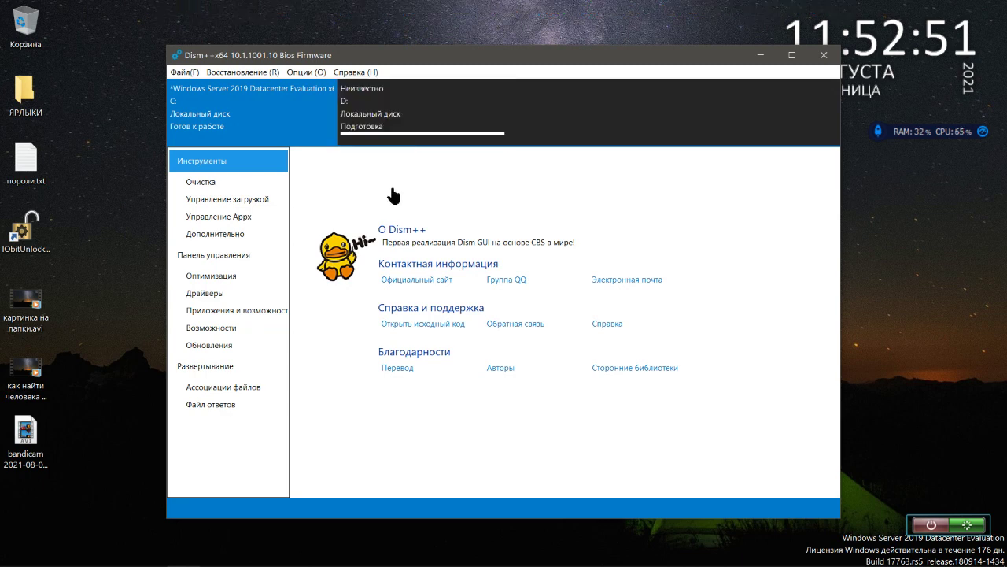
{"action": "left_click", "coordinate": [398, 126]}
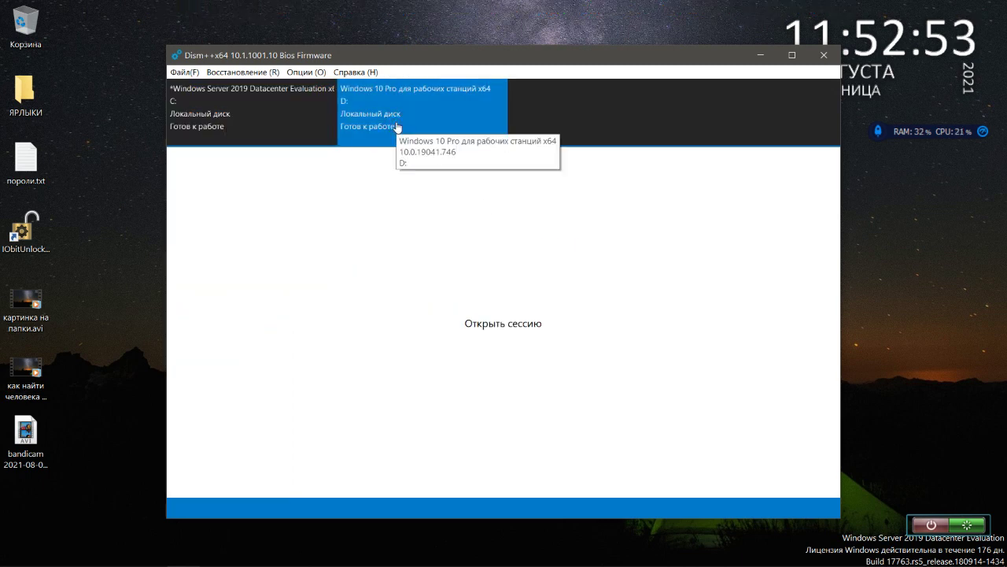
{"action": "left_click", "coordinate": [404, 243]}
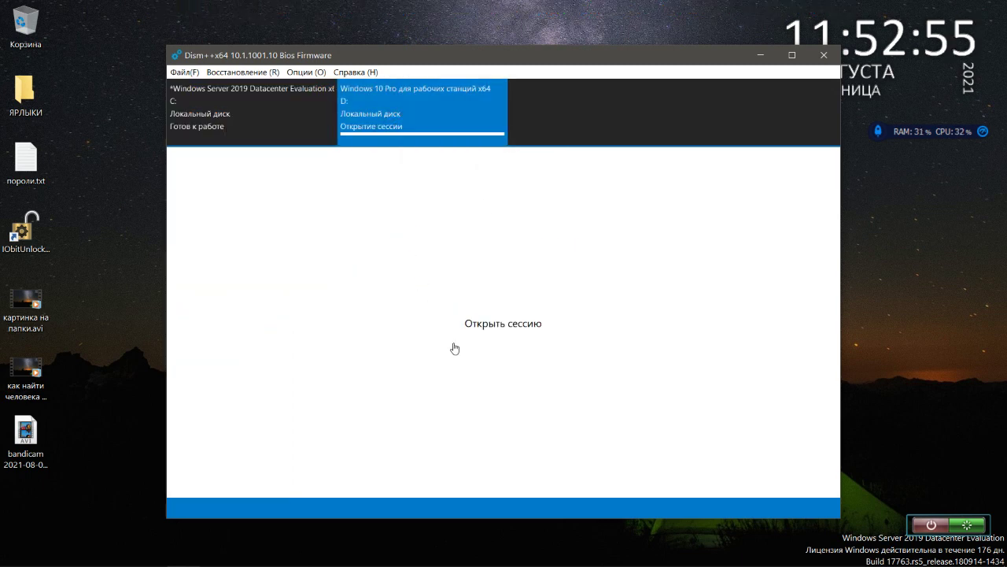
{"action": "left_click", "coordinate": [283, 114]}
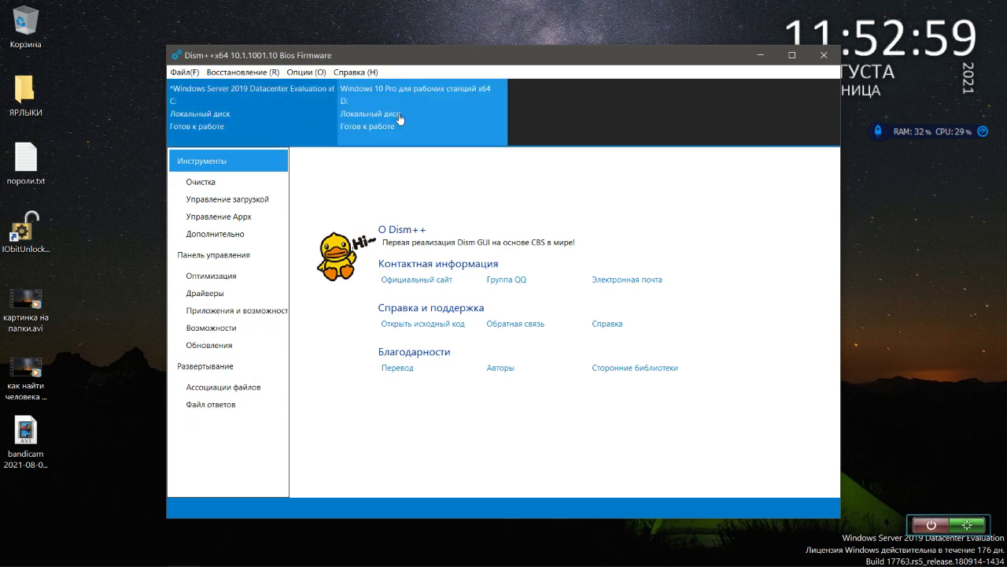
{"action": "left_click", "coordinate": [396, 112]}
{"action": "left_click", "coordinate": [291, 122]}
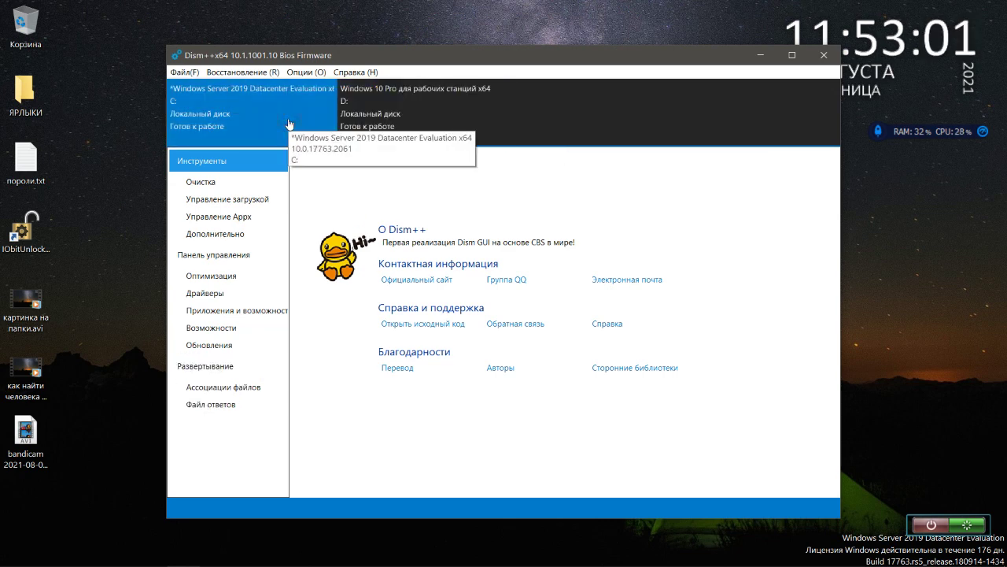
Step: Look through the Dism++ deployment and control panel sections, including file associations, updates, features, apps, drivers and optimisation
{"action": "left_click", "coordinate": [252, 366]}
{"action": "left_click", "coordinate": [250, 387]}
{"action": "left_click", "coordinate": [254, 347]}
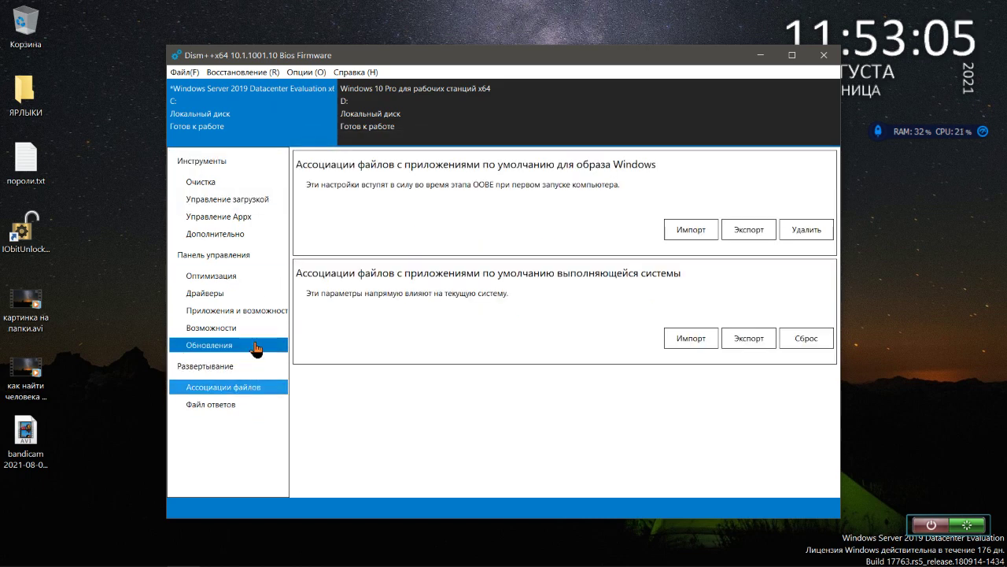
{"action": "left_click", "coordinate": [255, 312]}
{"action": "left_click", "coordinate": [256, 328]}
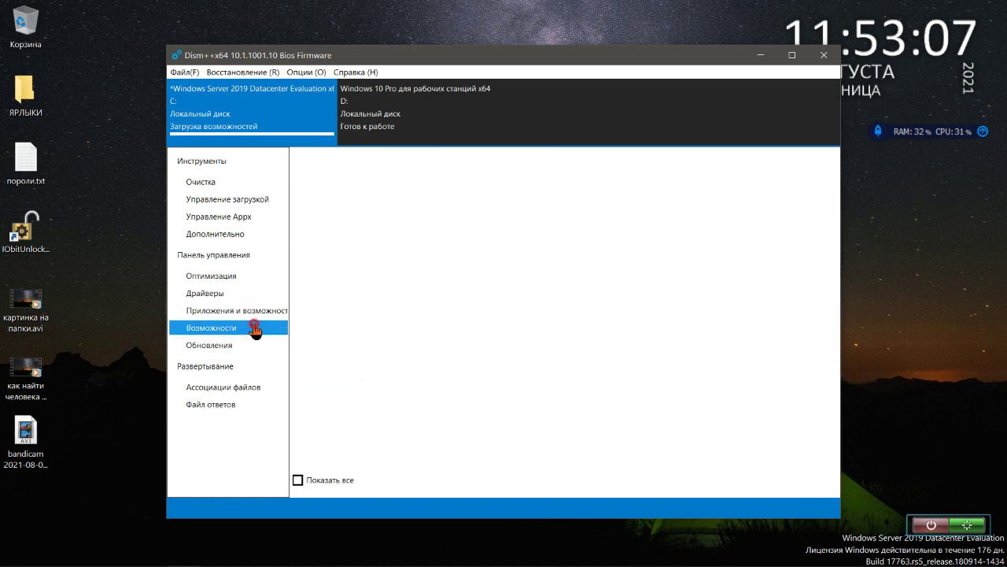
{"action": "left_click", "coordinate": [258, 316]}
{"action": "left_click", "coordinate": [258, 295]}
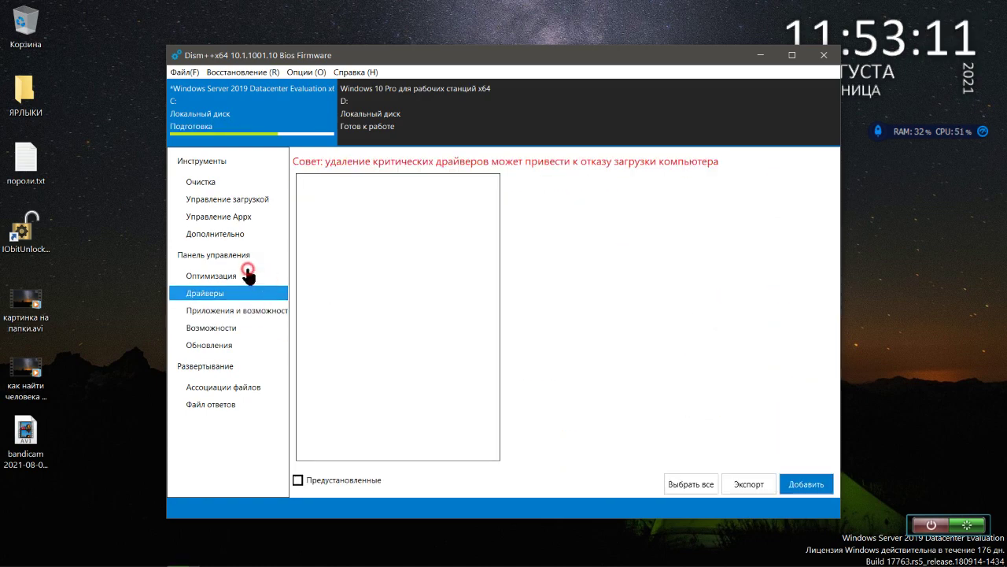
{"action": "left_click", "coordinate": [233, 277]}
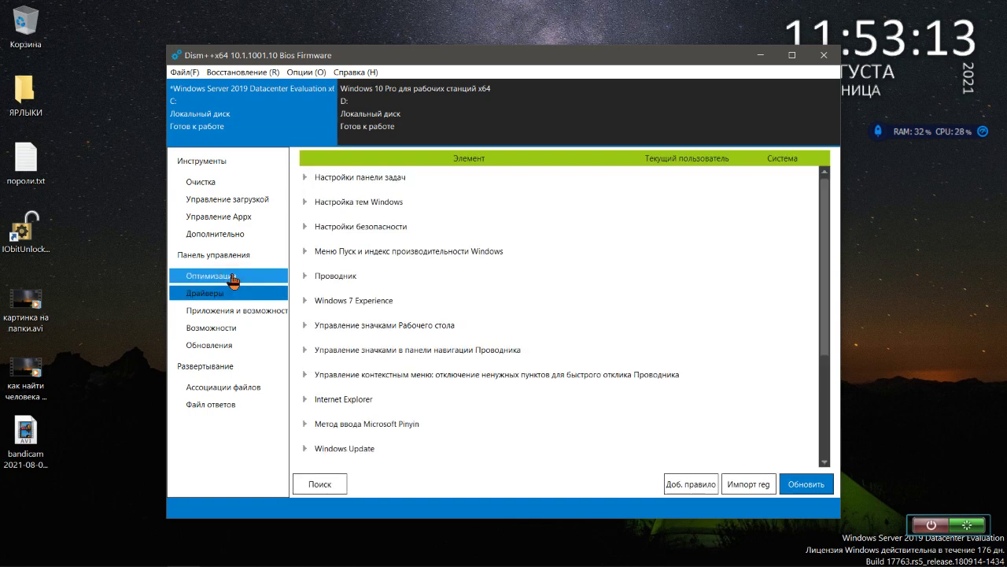
{"action": "left_click", "coordinate": [234, 254]}
Step: Look through the Dism++ tools for extras, Appx management, startup management and cleanup, and close the program
{"action": "left_click", "coordinate": [240, 236]}
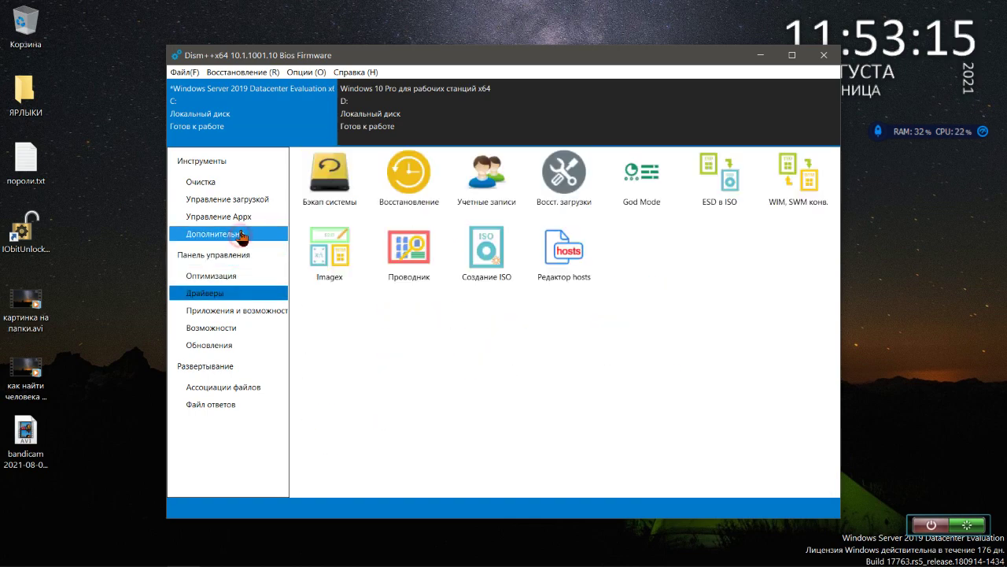
{"action": "left_click", "coordinate": [243, 218]}
{"action": "left_click", "coordinate": [241, 199]}
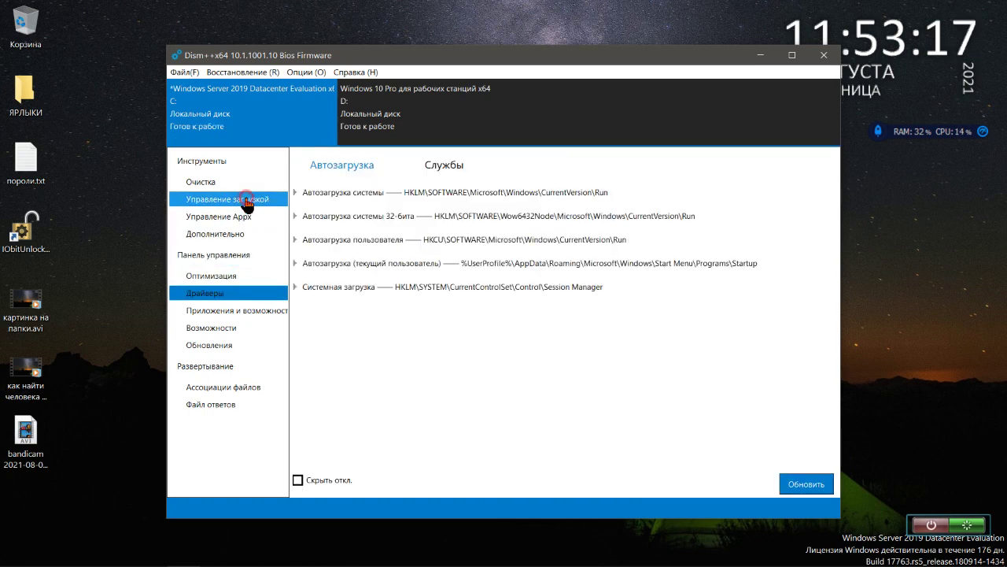
{"action": "left_click", "coordinate": [241, 184]}
{"action": "left_click", "coordinate": [242, 162]}
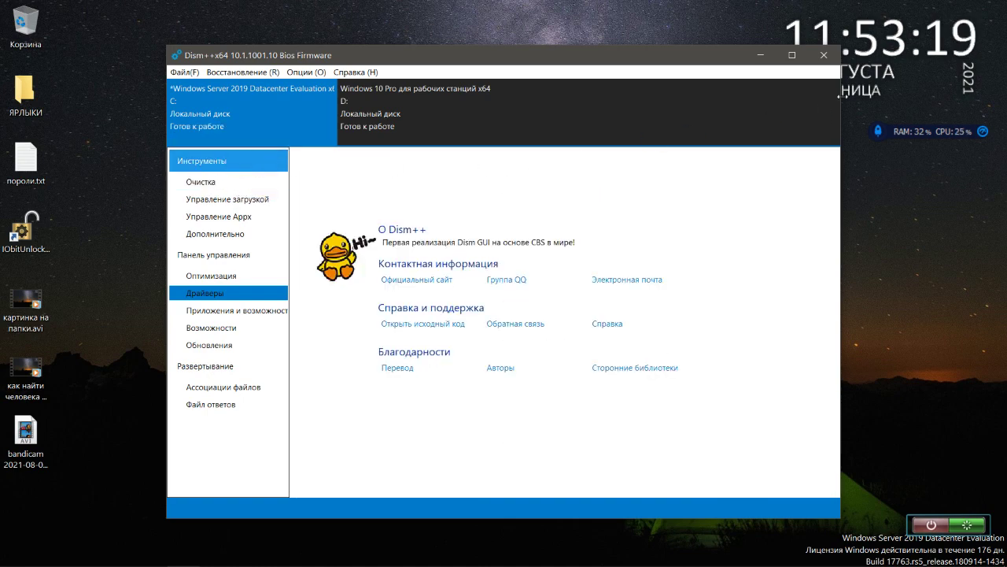
{"action": "left_click", "coordinate": [824, 55]}
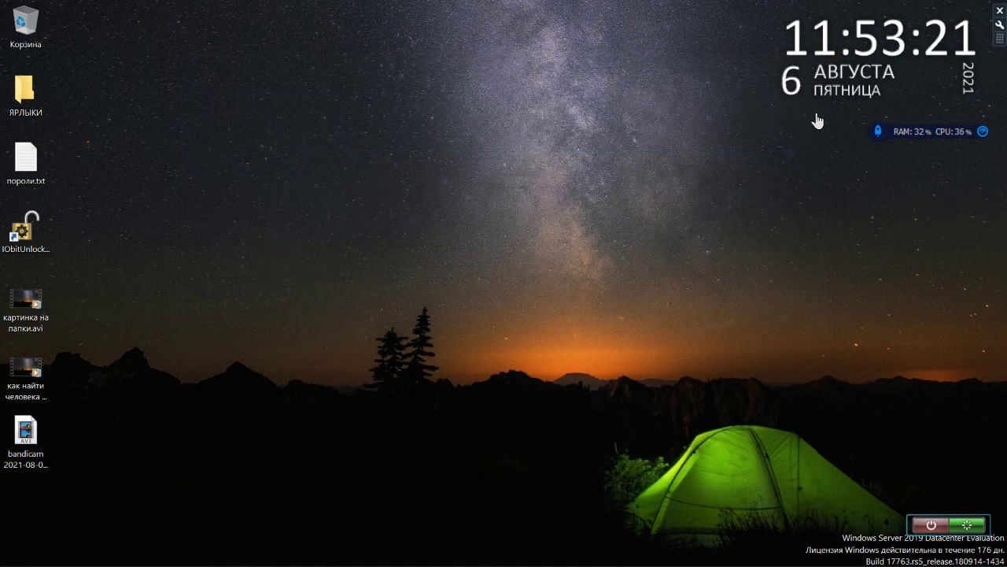